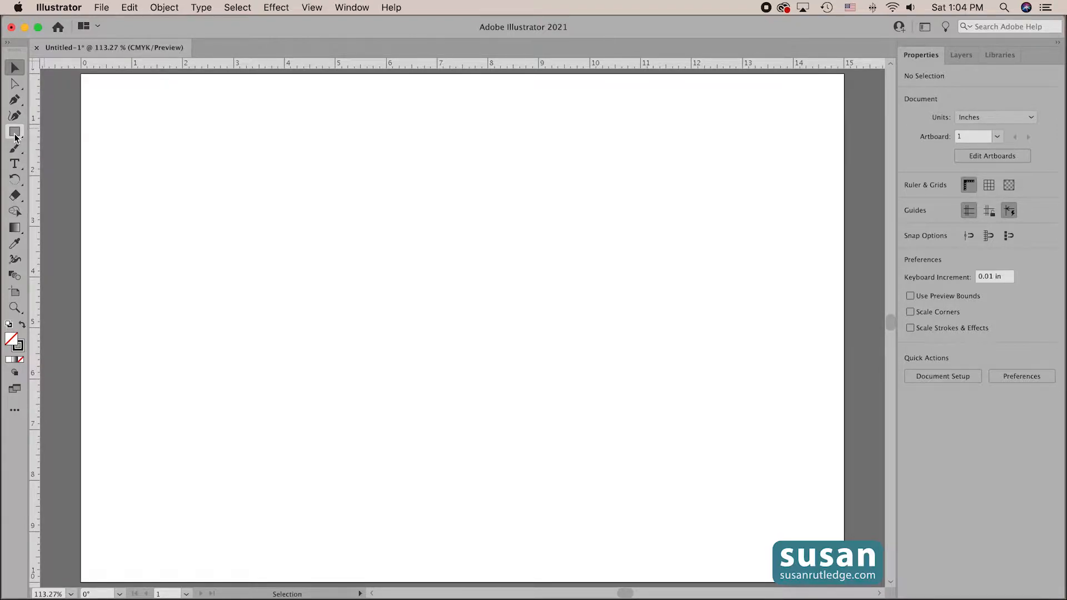
- Draw a five-pointed star about 5.6 in wide and 5.4 in high in the artboard's upper-left area with the Star tool
{"action": "left_click", "coordinate": [15, 133]}
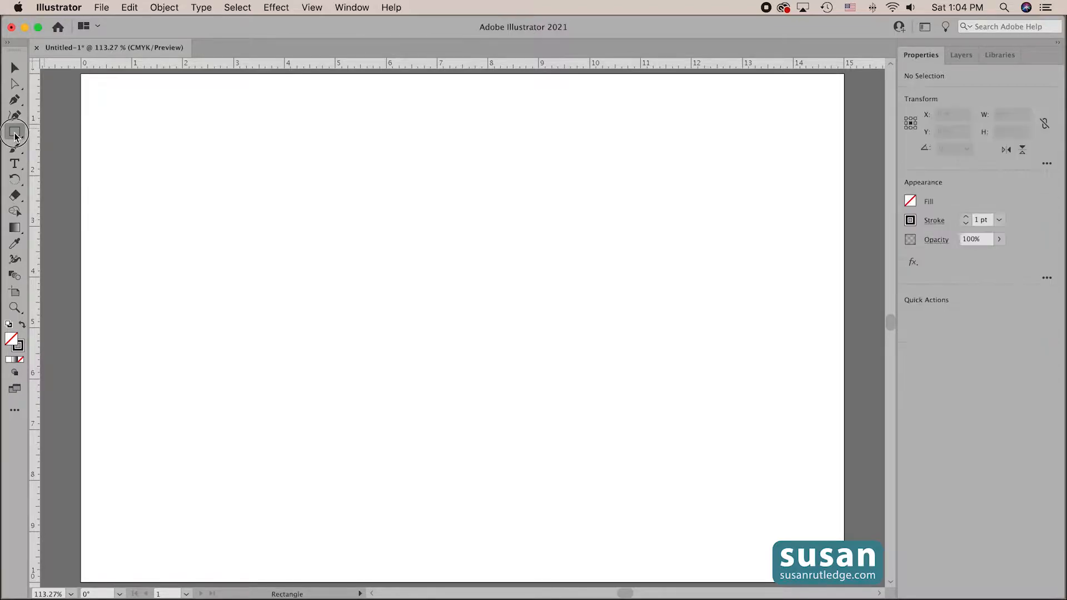
{"action": "left_click_drag", "start_coordinate": [15, 136], "coordinate": [81, 185]}
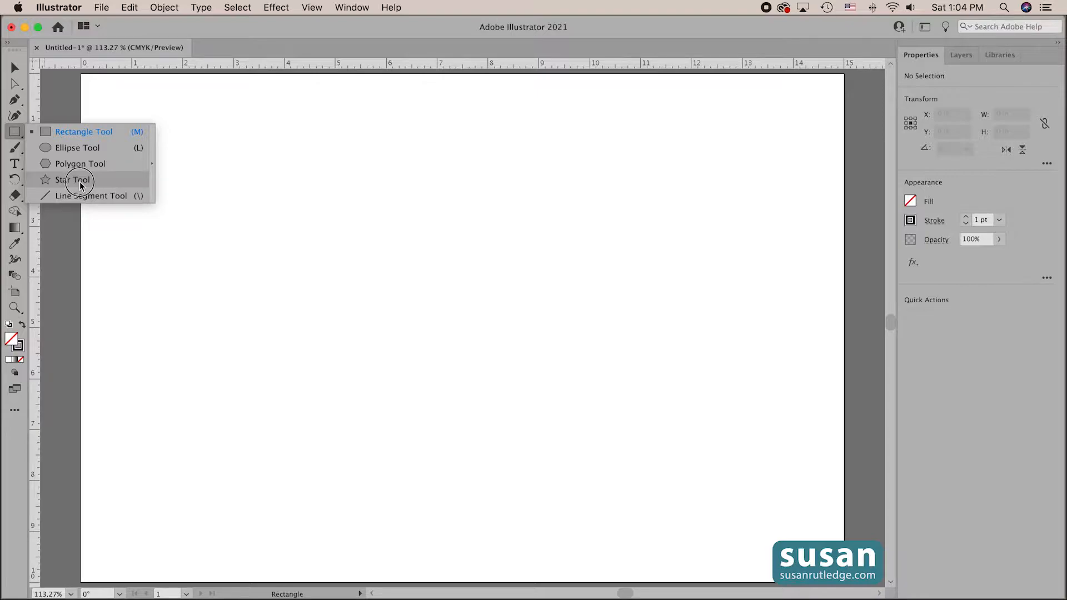
{"action": "left_click_drag", "start_coordinate": [81, 185], "coordinate": [80, 185]}
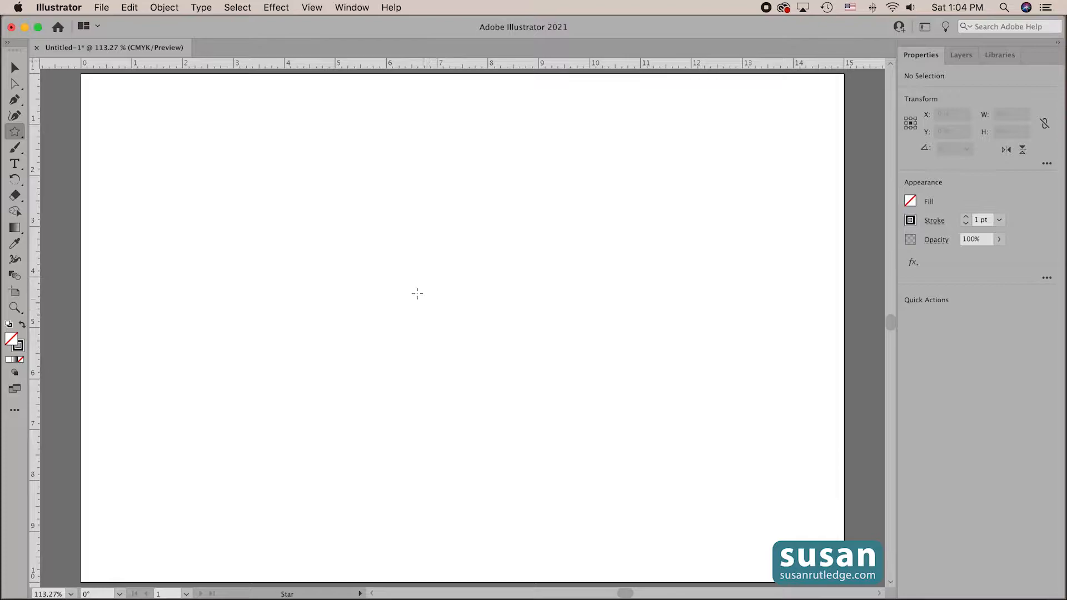
{"action": "left_click_drag", "start_coordinate": [389, 263], "coordinate": [448, 284]}
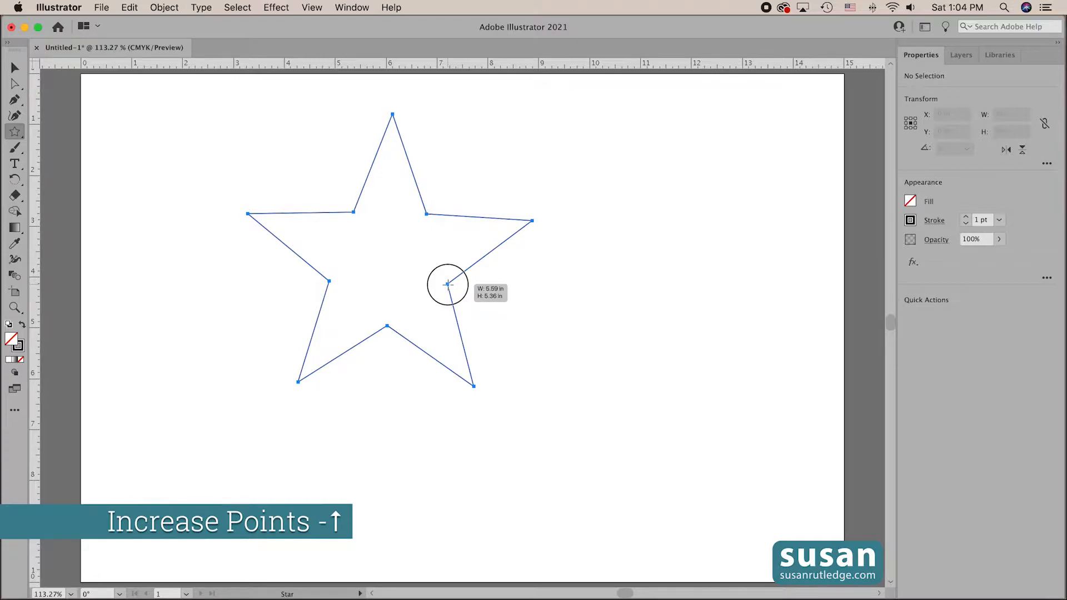
- Raise the number of points to eight while the star is still being drawn
{"action": "key", "text": "Up"}
{"action": "key", "text": "Up"}
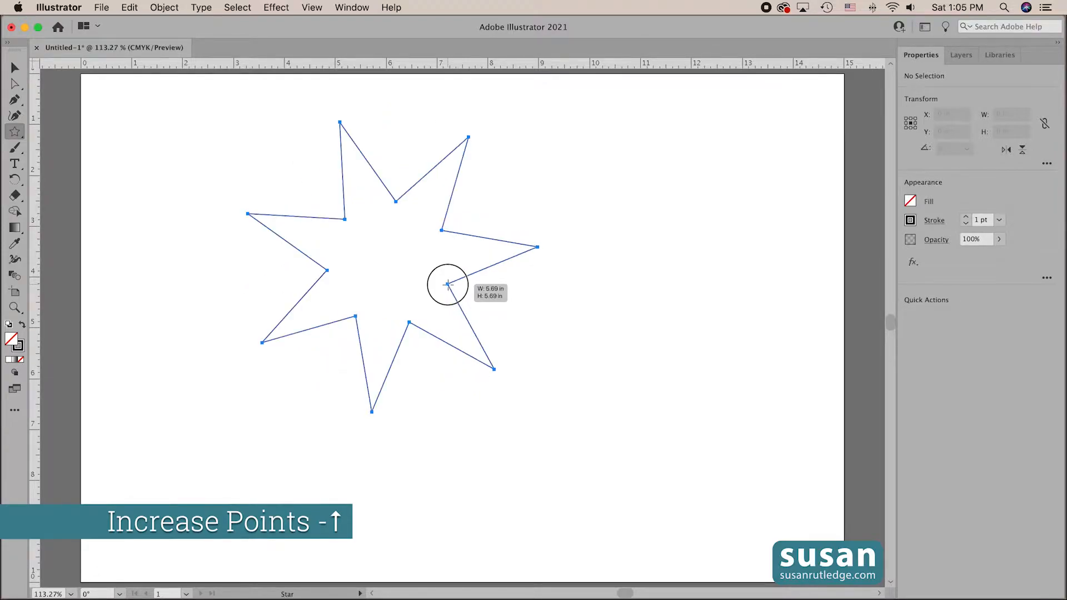
{"action": "key", "text": "Up"}
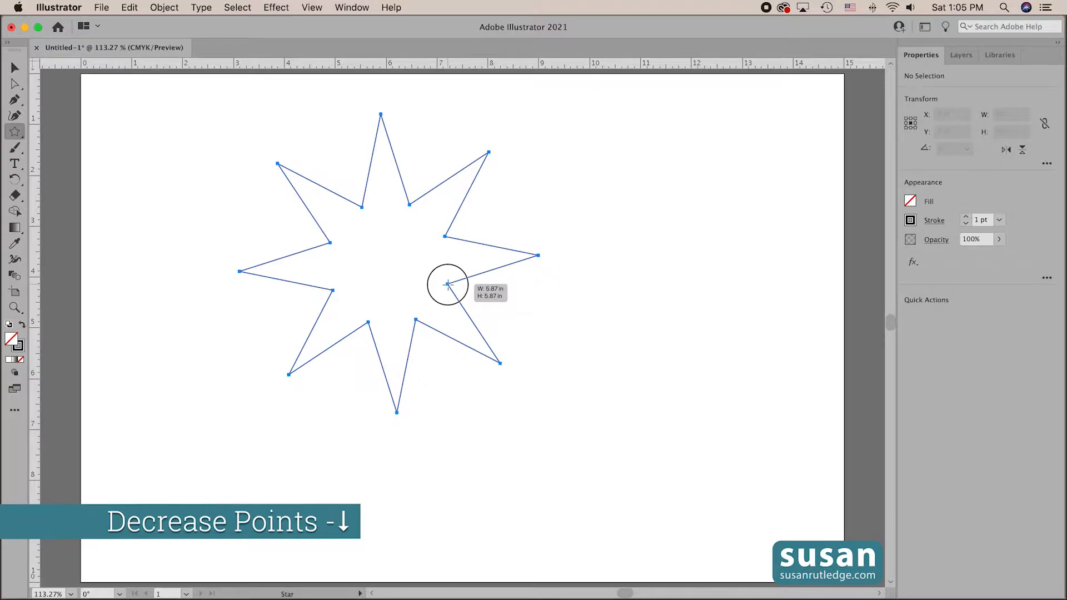
- Reduce the star being drawn to three points and bring it back to five
{"action": "key", "text": "Down"}
{"action": "key", "text": "Down"}
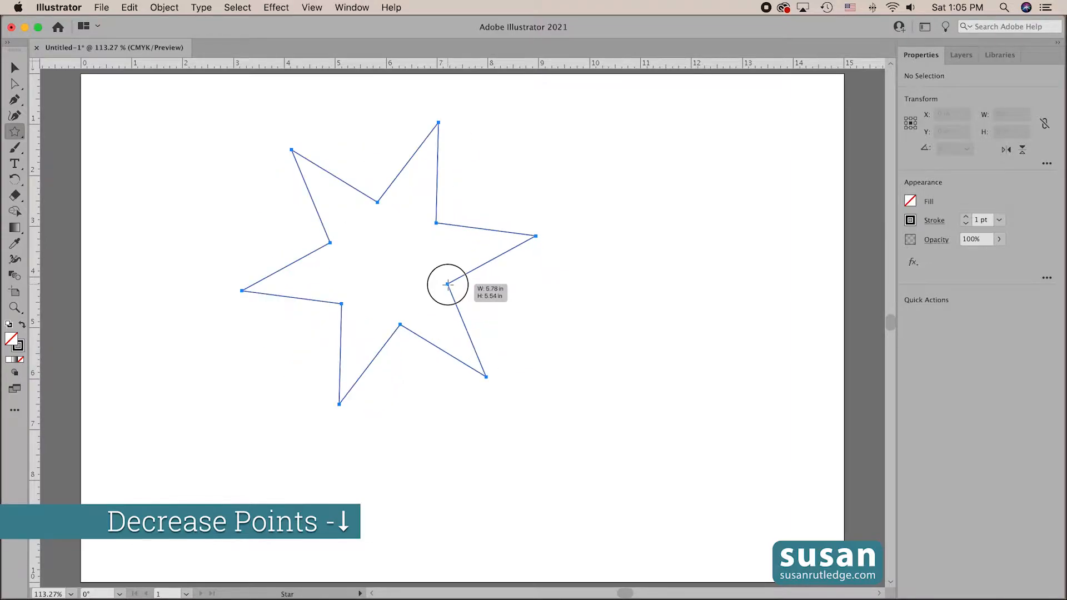
{"action": "key", "text": "Down"}
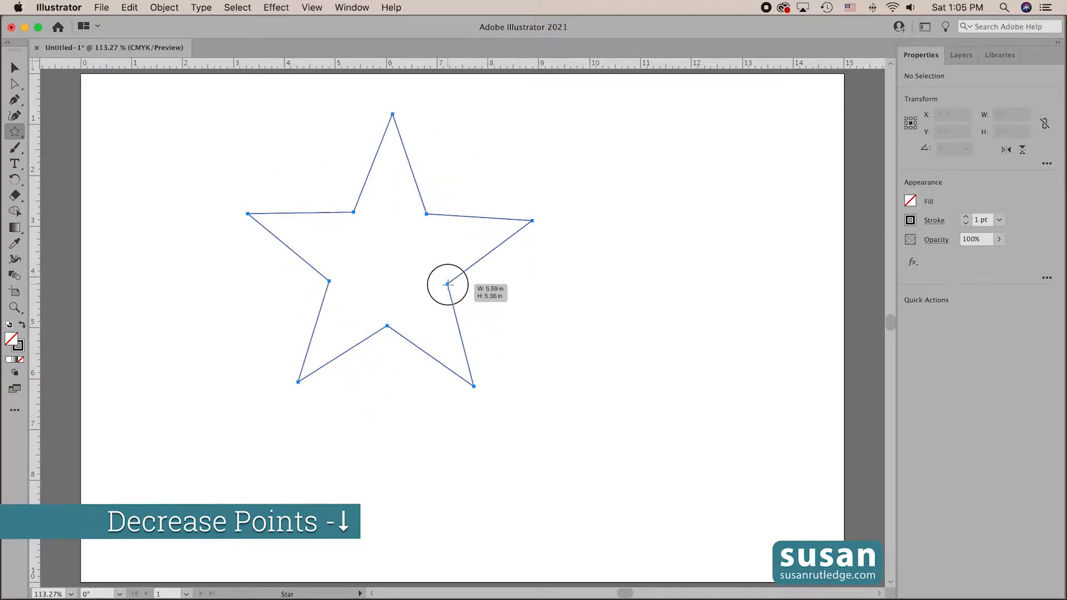
{"action": "key", "text": "Down"}
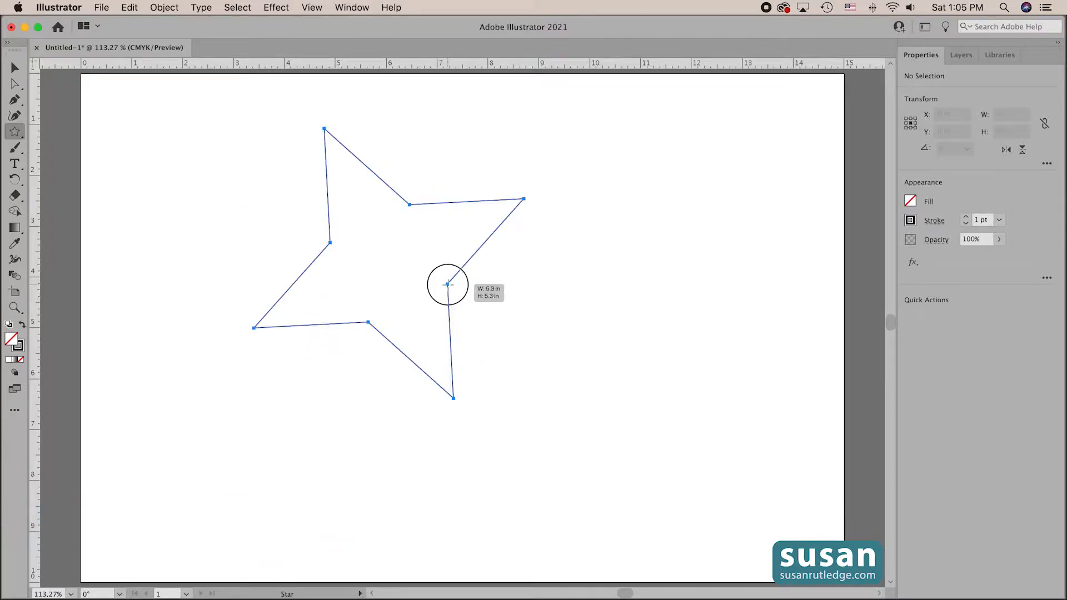
{"action": "key", "text": "Down"}
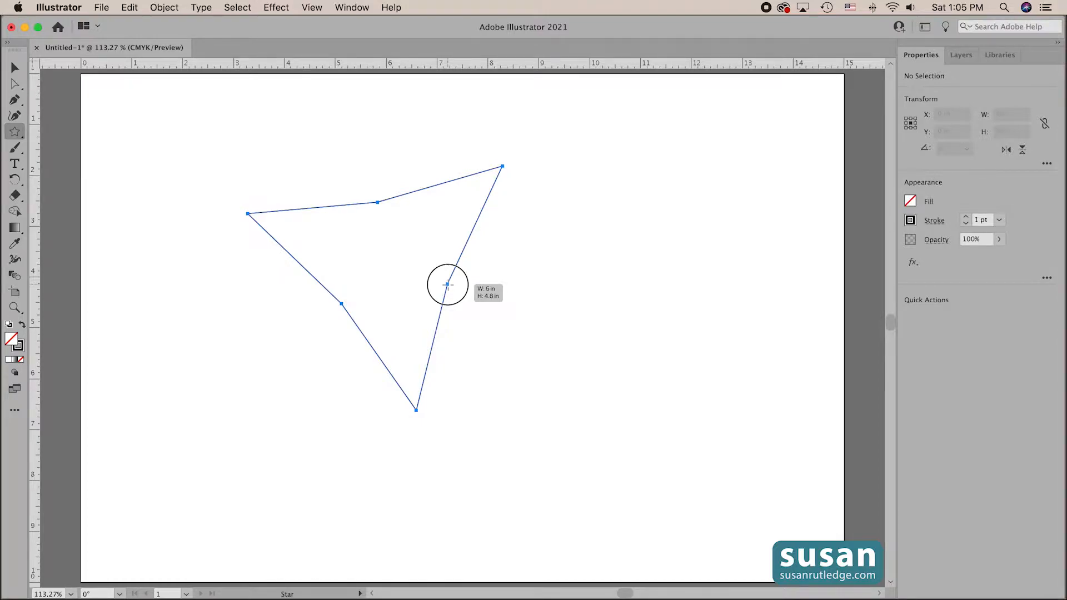
{"action": "key", "text": "Up"}
{"action": "key", "text": "Up"}
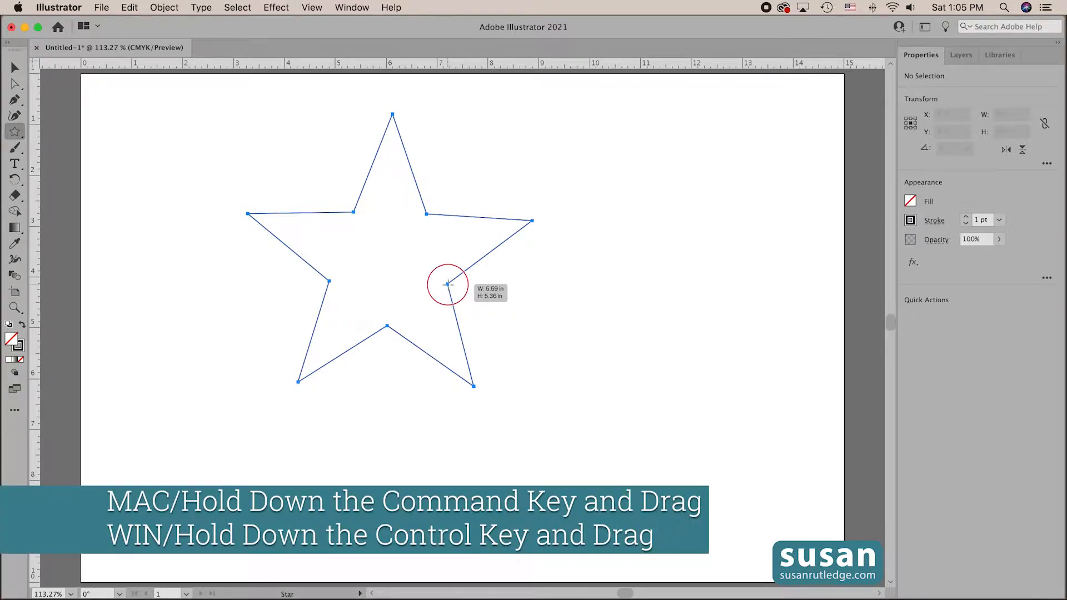
- Pull the star's inner points toward the center to make thin arms, and move them back outward while the outer radius stays locked
{"action": "left_click_drag", "start_coordinate": [448, 284], "coordinate": [405, 268]}
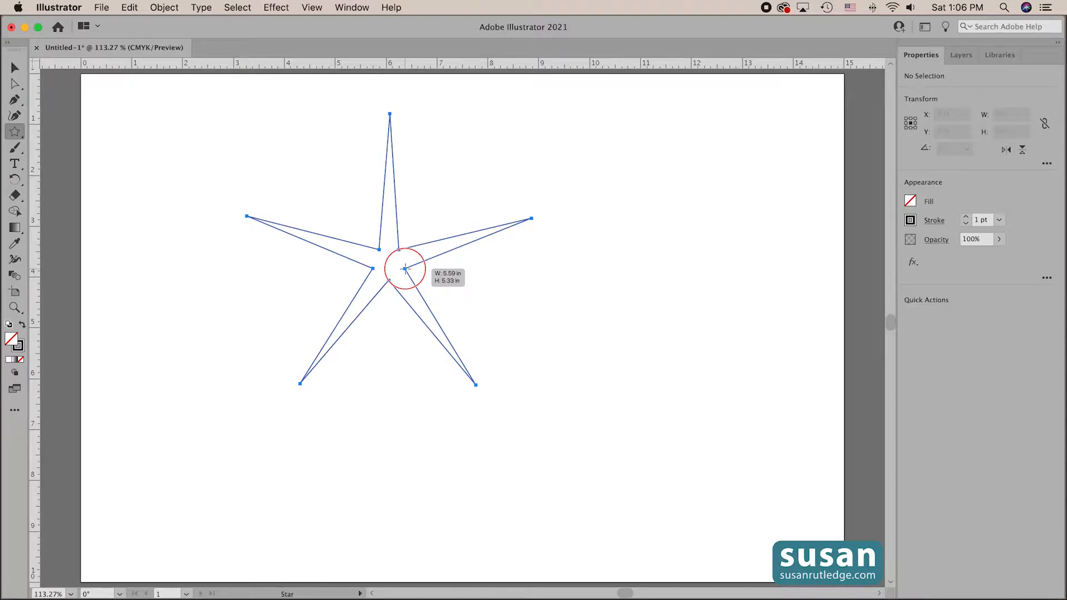
{"action": "mouse_move", "coordinate": [405, 269]}
{"action": "left_mouse_down"}
{"action": "mouse_move", "coordinate": [499, 357]}
{"action": "mouse_move", "coordinate": [595, 476]}
{"action": "mouse_move", "coordinate": [572, 530]}
{"action": "mouse_move", "coordinate": [558, 492]}
{"action": "mouse_move", "coordinate": [414, 308]}
{"action": "left_mouse_up"}
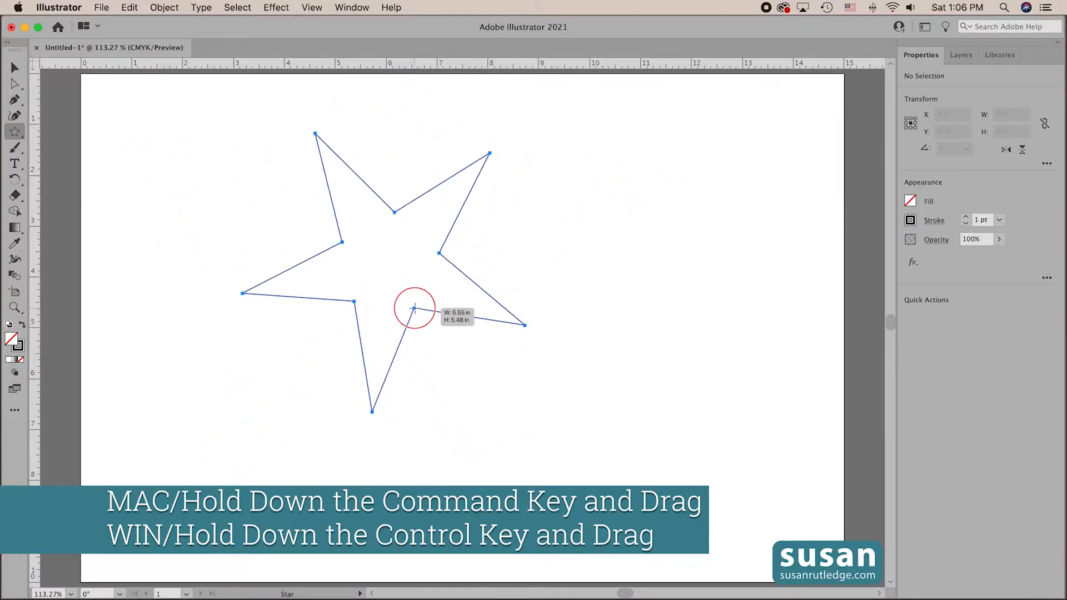
{"action": "left_click_drag", "start_coordinate": [414, 309], "coordinate": [426, 333]}
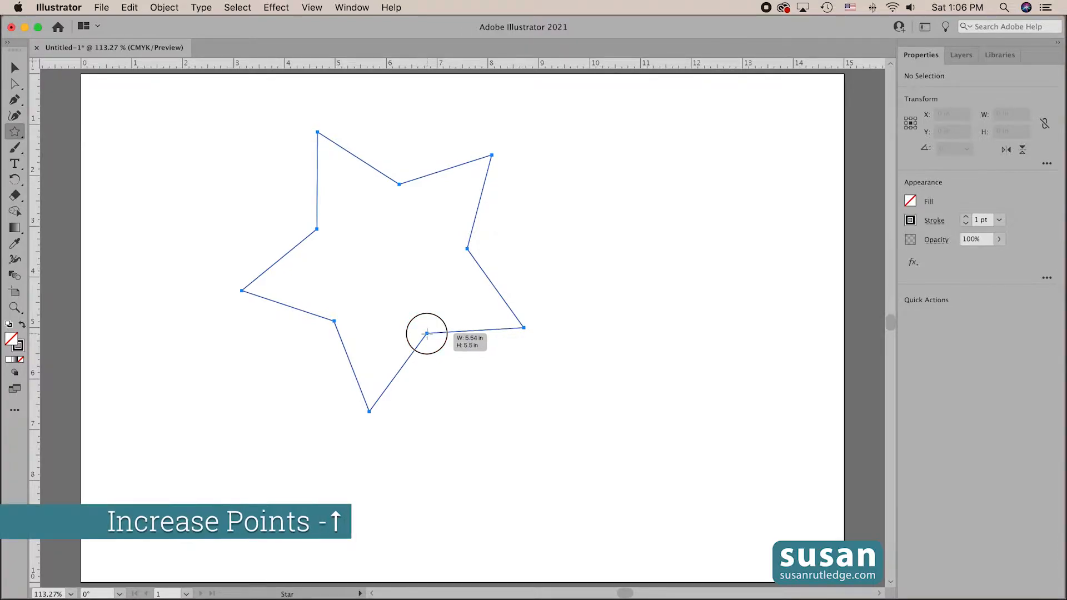
- Increase the number of points on the star being drawn to 16
{"action": "key", "text": "Up"}
{"action": "key", "text": "Up"}
{"action": "key", "text": "Up"}
{"action": "key", "text": "Up"}
{"action": "key", "text": "Up"}
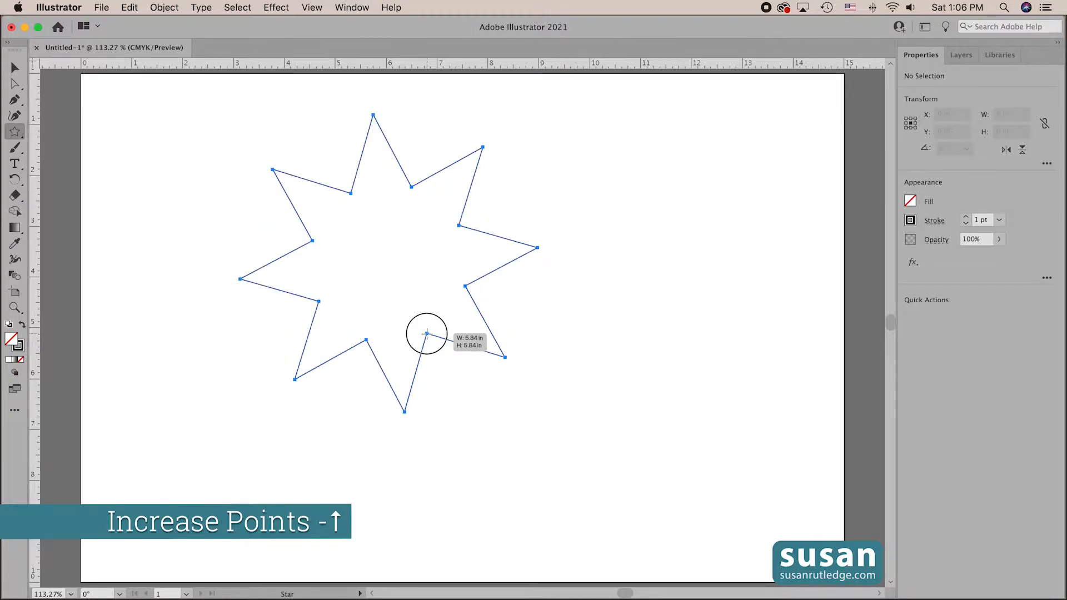
{"action": "key", "text": "Up"}
{"action": "key", "text": "Up"}
{"action": "key", "text": "Up"}
{"action": "key", "text": "Up"}
{"action": "key", "text": "Up"}
{"action": "key", "text": "Up"}
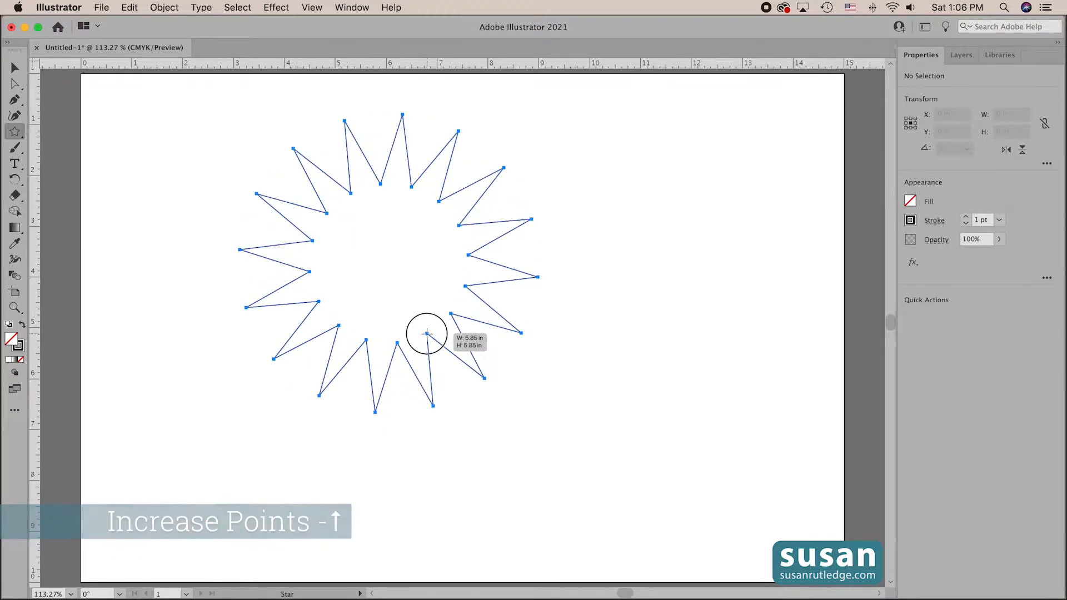
- Move the 16-point star's inner points outward for shallower spikes and finish the shape at about 5.84 in wide
{"action": "left_click_drag", "start_coordinate": [426, 334], "coordinate": [441, 365]}
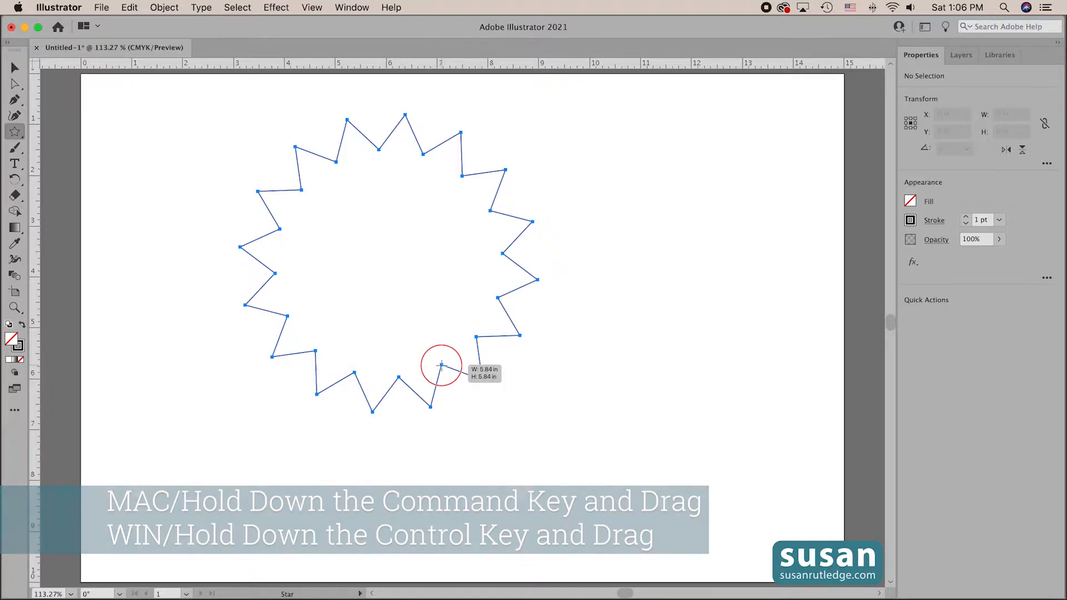
{"action": "left_click_drag", "start_coordinate": [442, 366], "coordinate": [441, 365]}
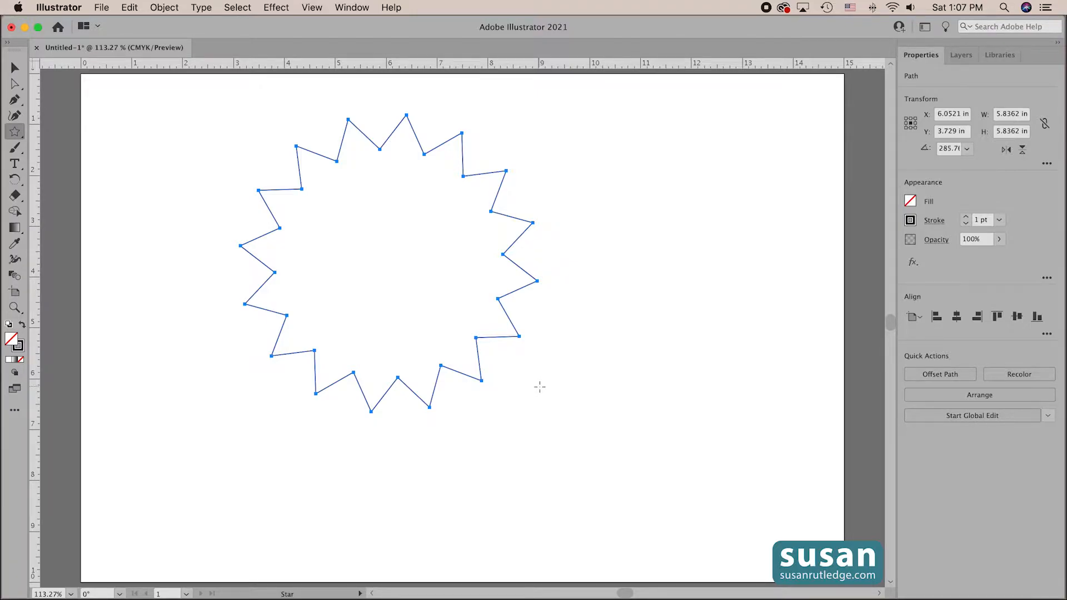
- Select the finished star with the Selection tool and turn on the display of its bounding box
{"action": "key", "text": "v"}
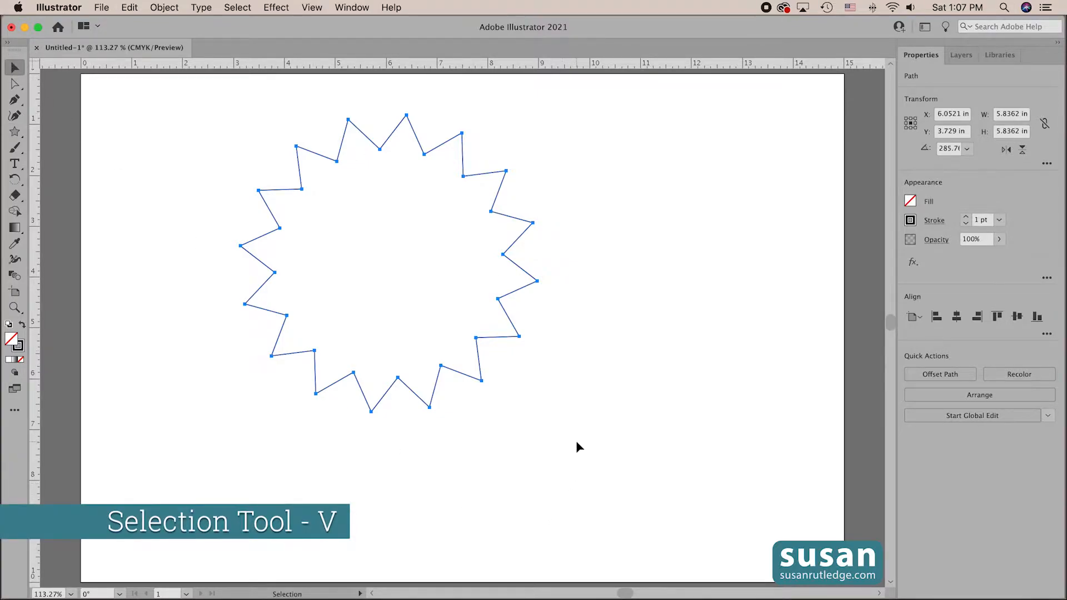
{"action": "left_click", "coordinate": [537, 392]}
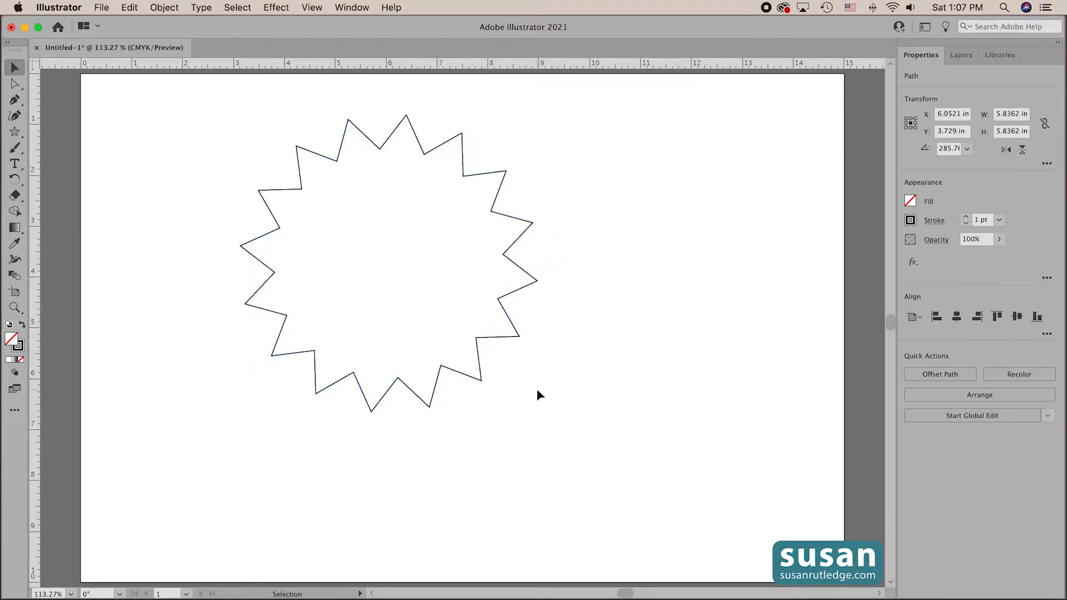
{"action": "left_click", "coordinate": [486, 336]}
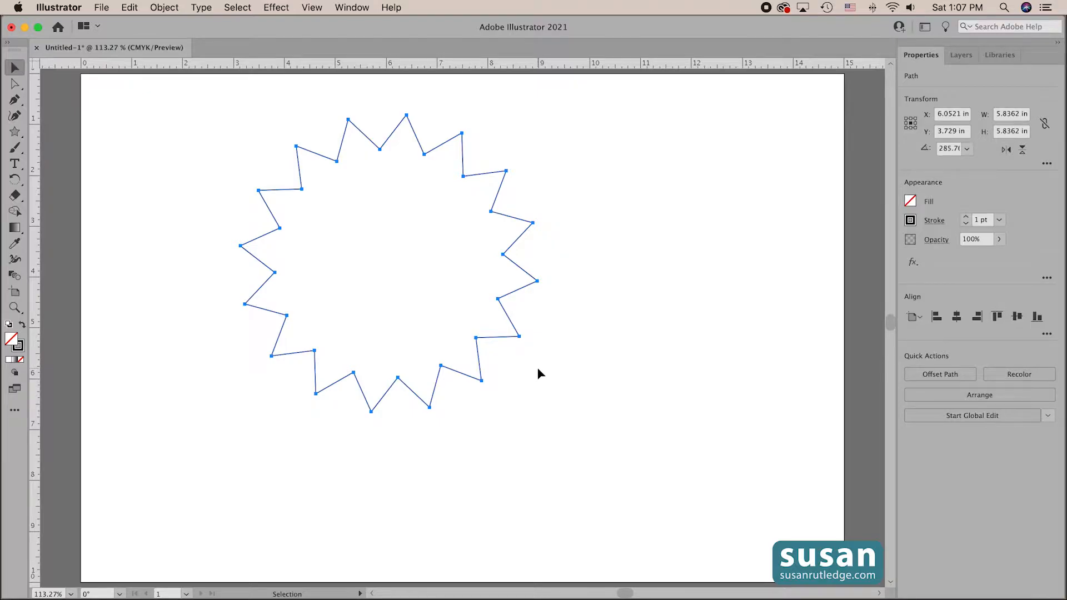
{"action": "left_click", "coordinate": [312, 7]}
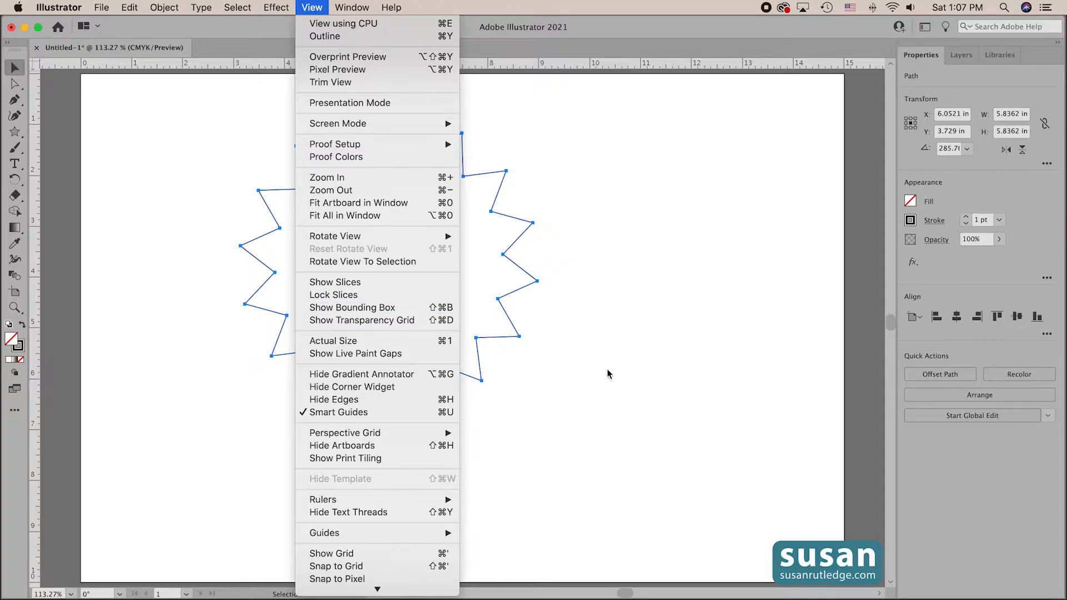
{"action": "left_click", "coordinate": [418, 313]}
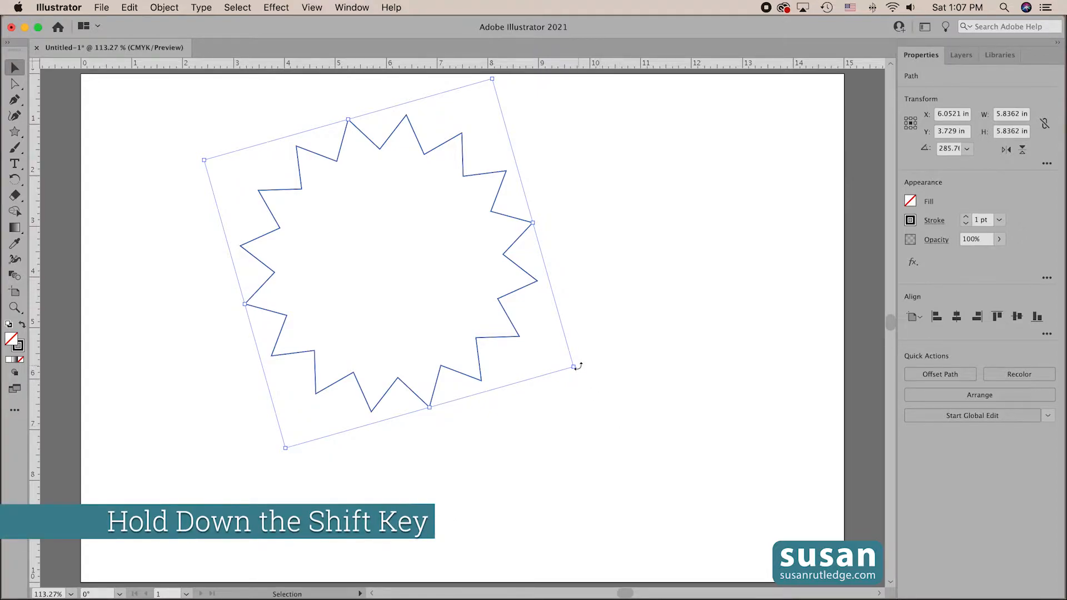
- Scale the star down proportionally to about 2.12 in wide, and delete it
{"action": "left_click_drag", "start_coordinate": [573, 366], "coordinate": [365, 332]}
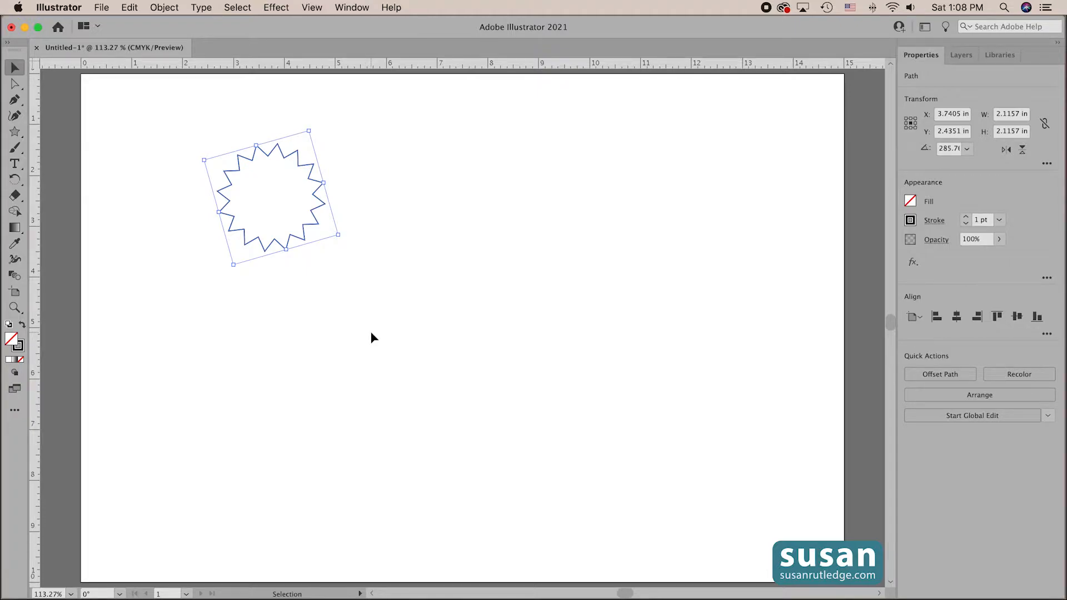
{"action": "key", "text": "Delete"}
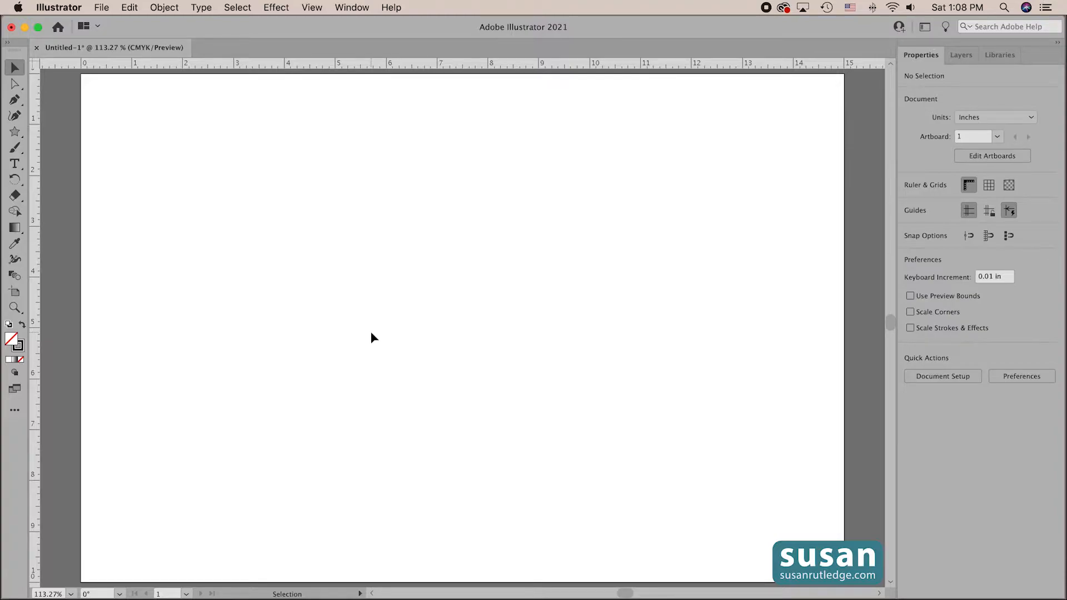
- Create a star in the artboard's upper middle with Radius 1 of 2 in, Radius 2 of 1 in and 10 points
{"action": "left_click", "coordinate": [15, 132]}
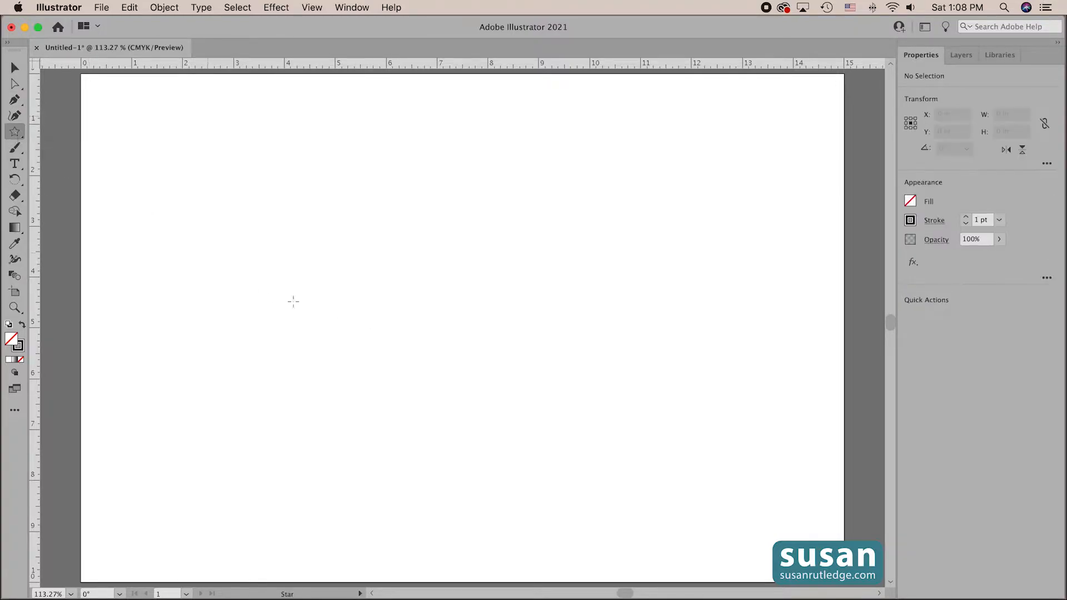
{"action": "left_click", "coordinate": [402, 251]}
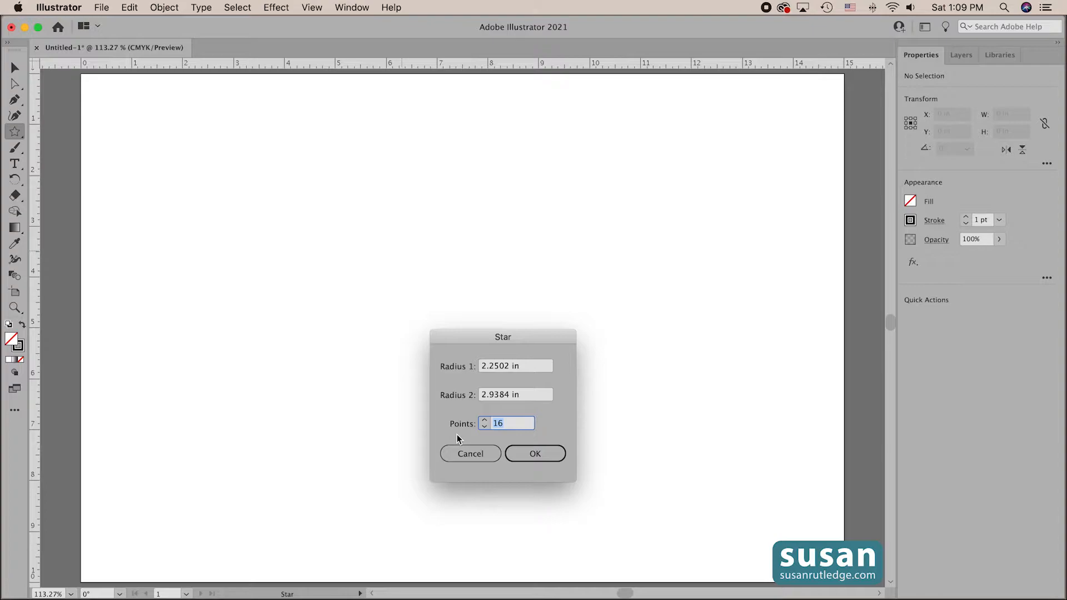
{"action": "left_click", "coordinate": [498, 367]}
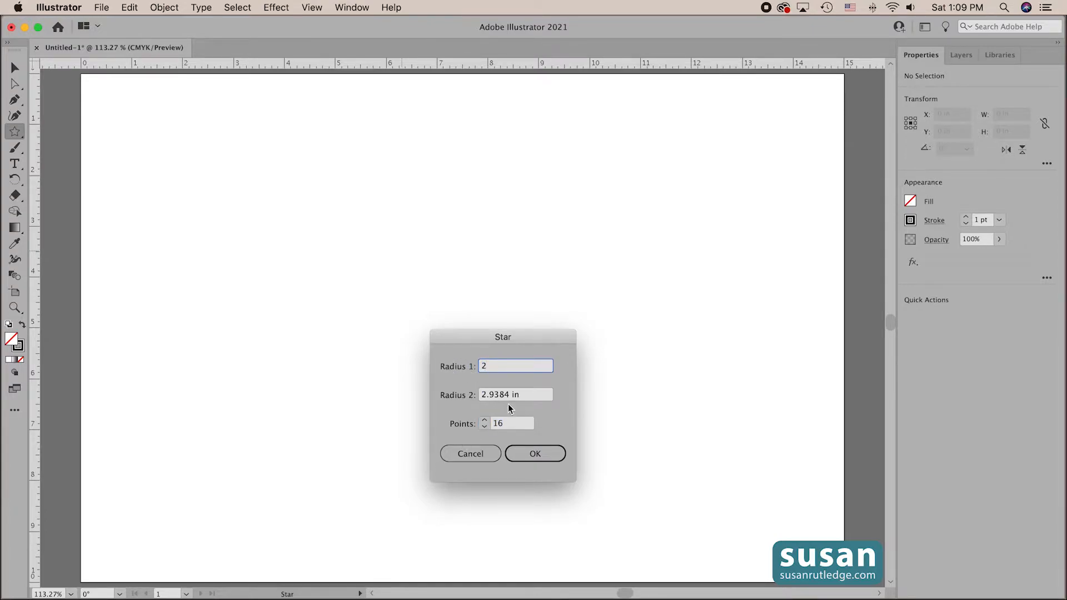
{"action": "left_click_drag", "start_coordinate": [532, 393], "coordinate": [476, 392]}
{"action": "type", "text": "1"}
{"action": "key", "text": "Tab"}
{"action": "type", "text": "10"}
{"action": "left_click", "coordinate": [535, 454]}
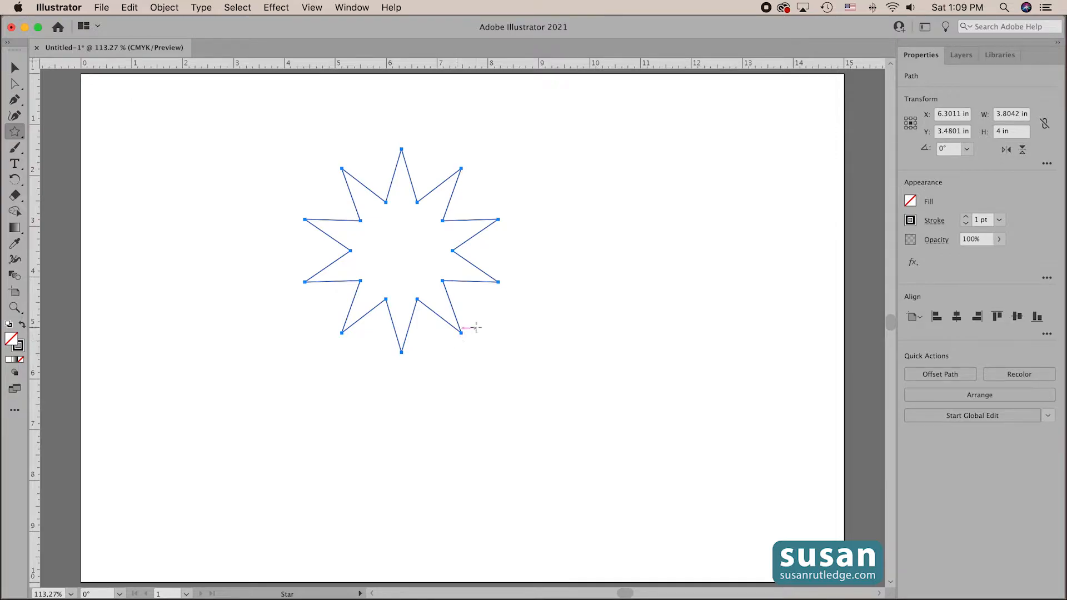
- Create a second star beside the 10-point star with Radius 1 of 2 in, Radius 2 of 1.9 in and 50 points
{"action": "left_click", "coordinate": [601, 279]}
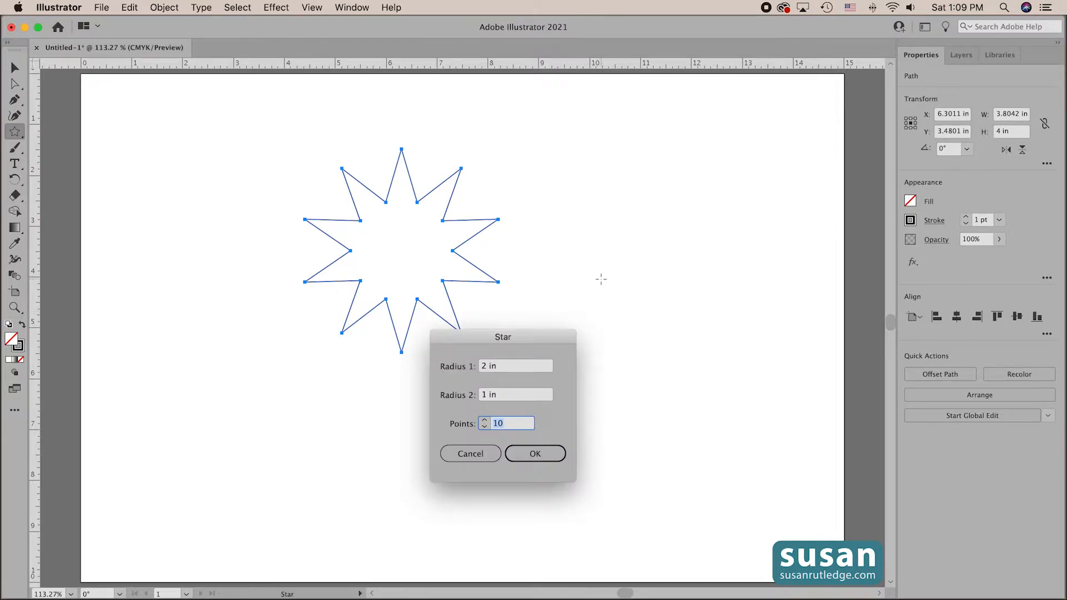
{"action": "left_click_drag", "start_coordinate": [466, 338], "coordinate": [717, 406]}
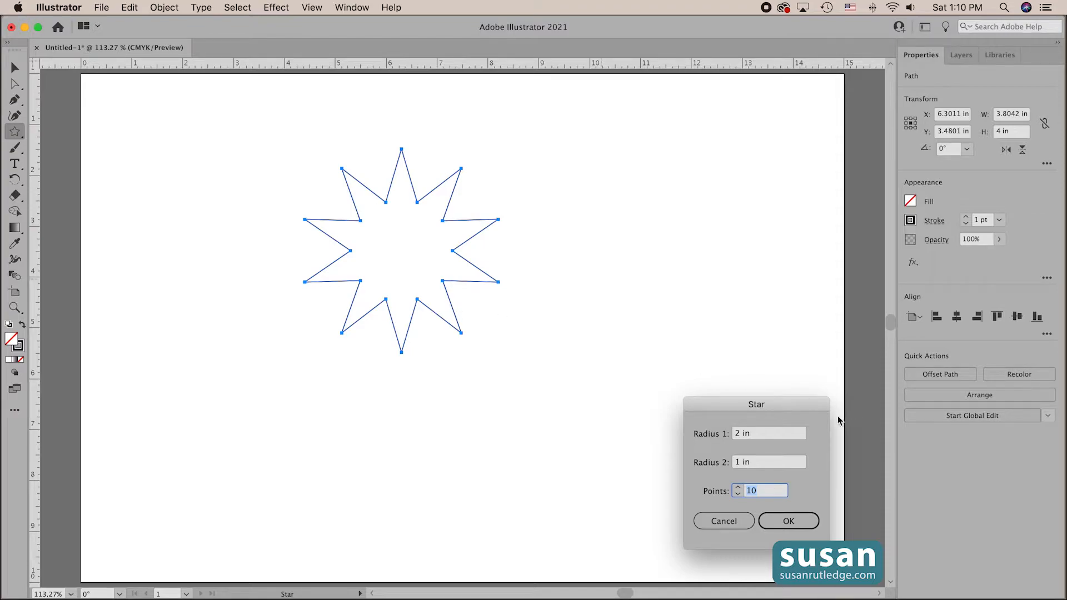
{"action": "left_click", "coordinate": [761, 435]}
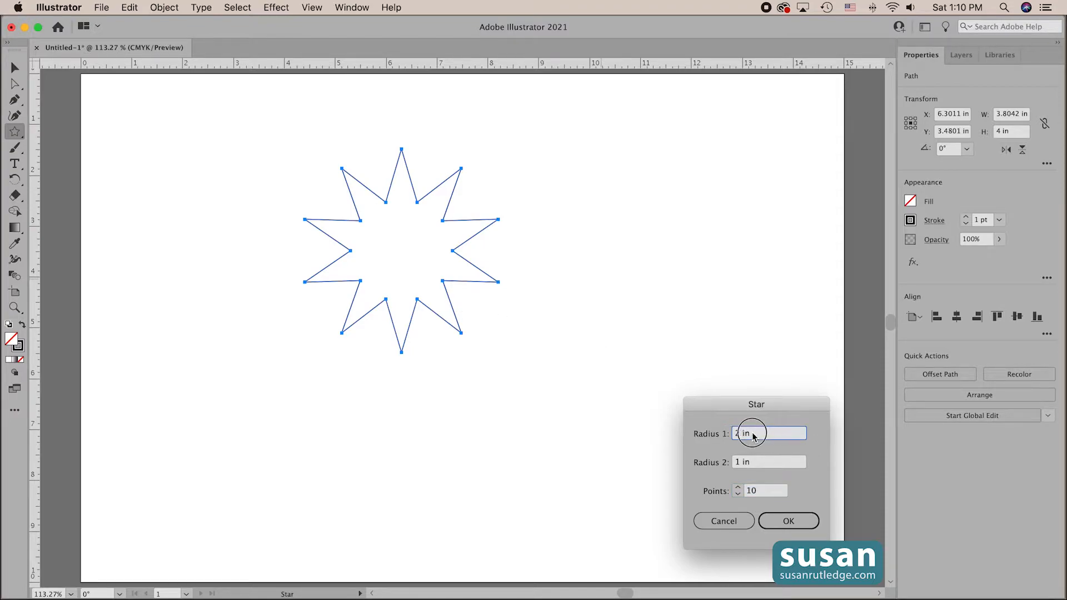
{"action": "key", "text": "Tab"}
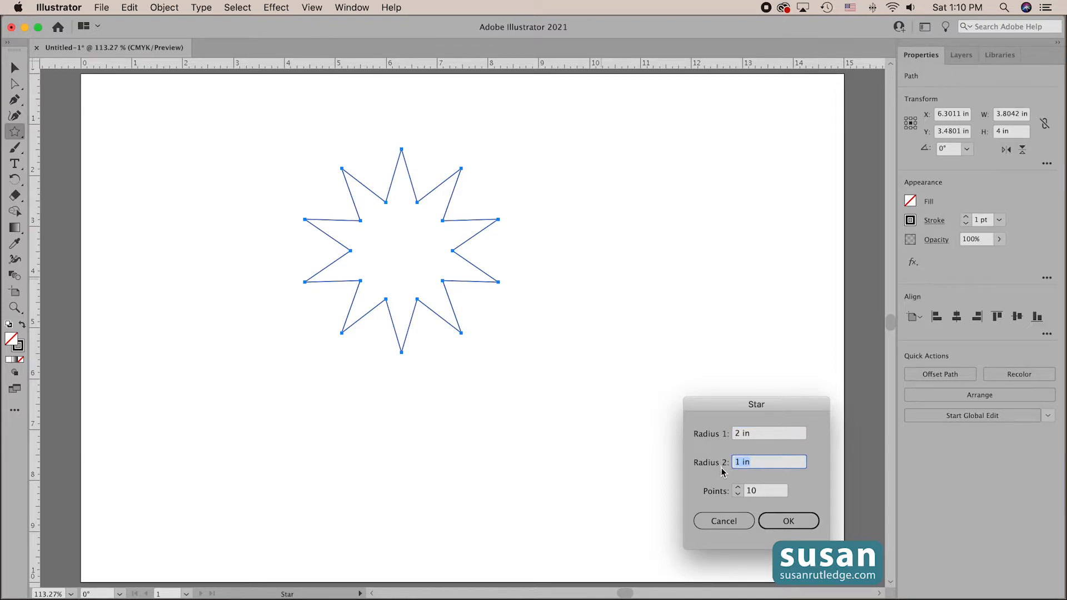
{"action": "type", "text": "1.9"}
{"action": "left_click", "coordinate": [769, 491]}
{"action": "left_click_drag", "start_coordinate": [769, 492], "coordinate": [733, 493]}
{"action": "type", "text": "50"}
{"action": "left_click", "coordinate": [793, 527]}
{"action": "key", "text": "v"}
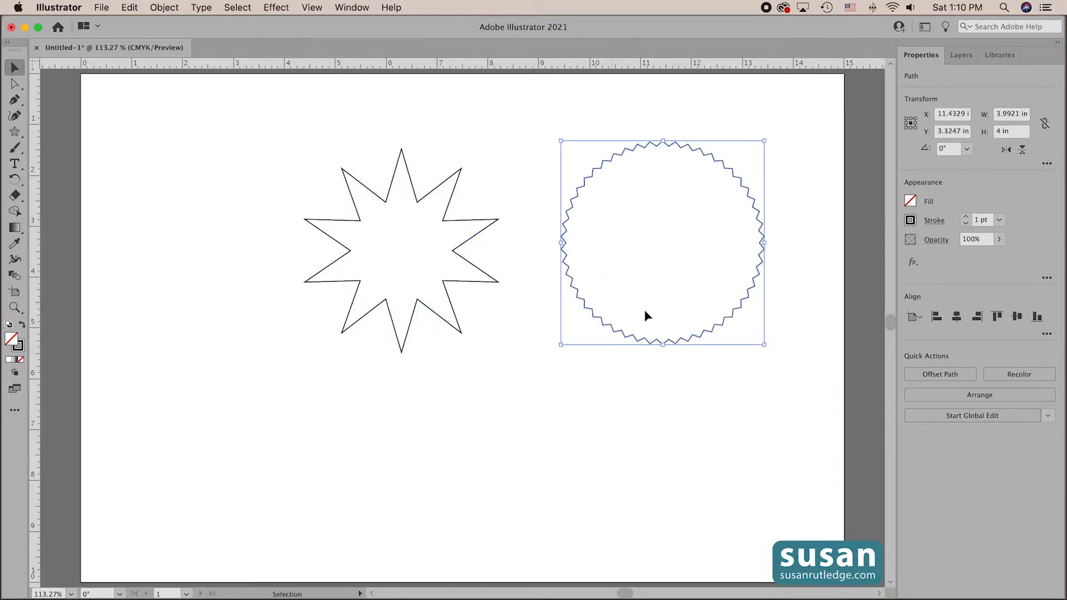
{"action": "left_click", "coordinate": [15, 131]}
{"action": "left_click", "coordinate": [218, 364]}
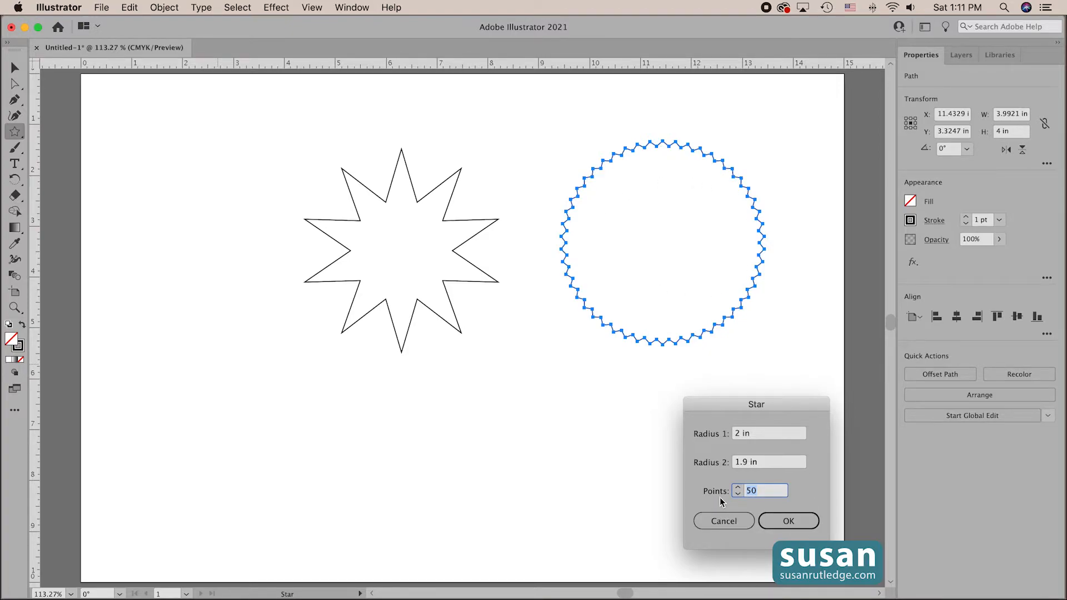
{"action": "left_click", "coordinate": [724, 521]}
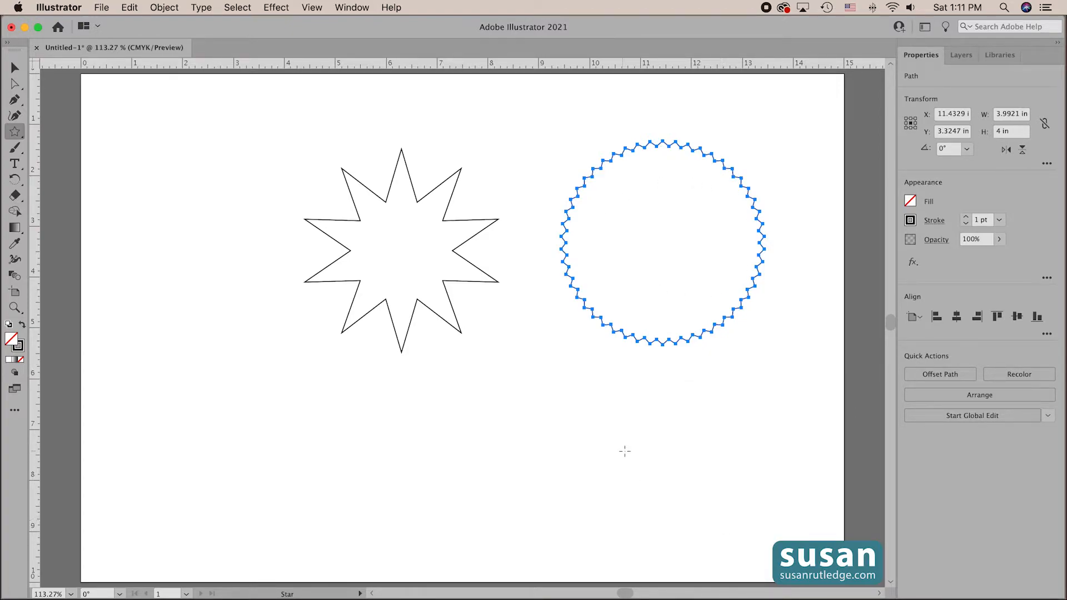
- Select both the 10-point and the 50-point star with the Selection tool and delete them
{"action": "left_click", "coordinate": [15, 68]}
{"action": "left_click_drag", "start_coordinate": [336, 159], "coordinate": [650, 376]}
{"action": "key", "text": "Delete"}
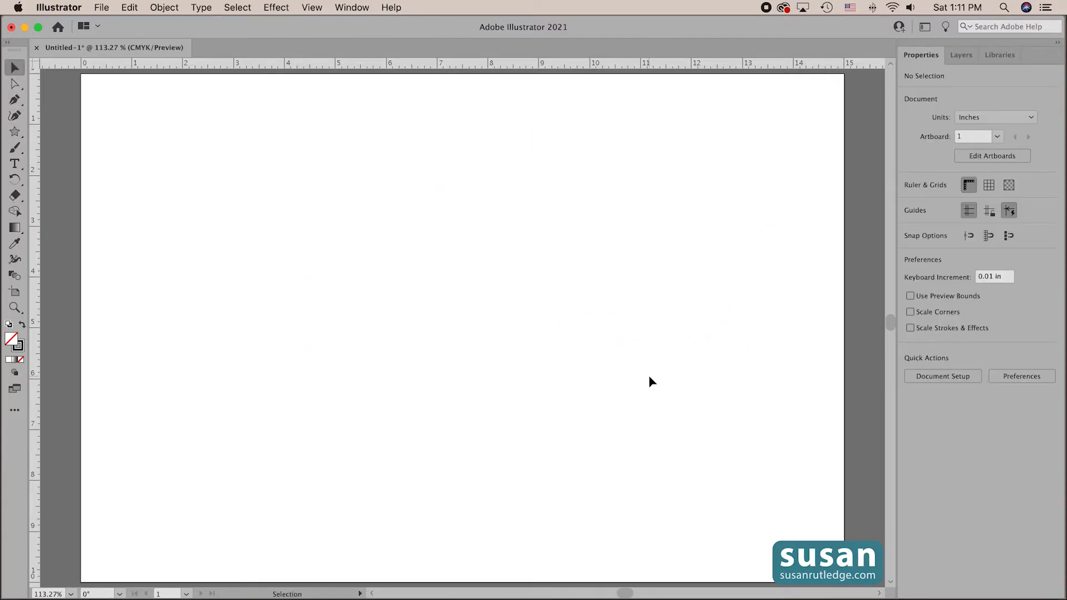
- Create a star in the artboard's upper part with Radius 1 of 2 in, Radius 2 of 0.75 in and 20 points
{"action": "left_click", "coordinate": [15, 131]}
{"action": "left_click", "coordinate": [647, 158]}
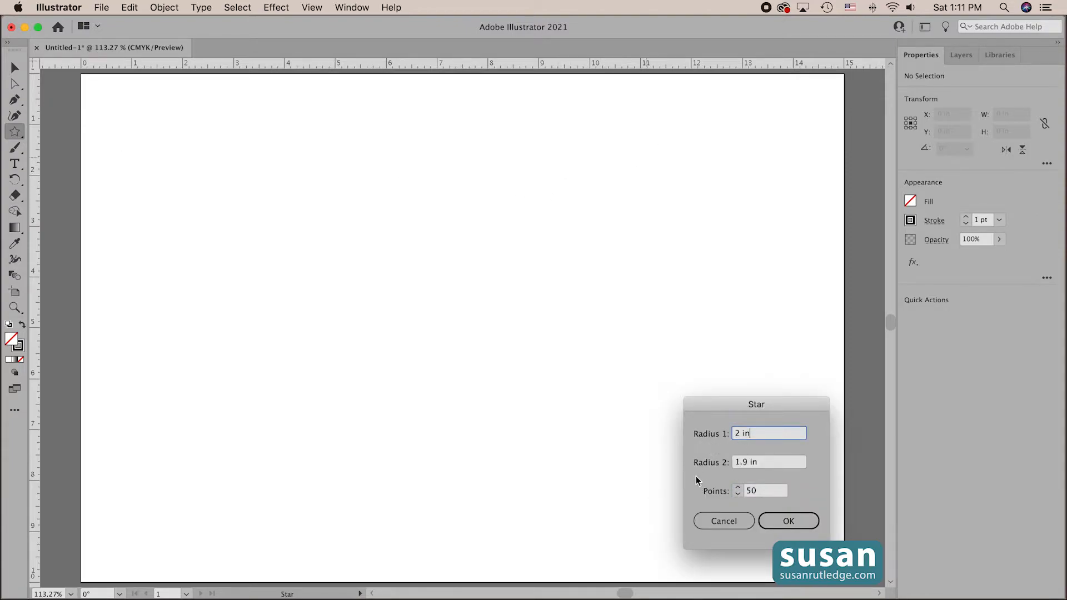
{"action": "left_click_drag", "start_coordinate": [774, 463], "coordinate": [729, 458]}
{"action": "key", "text": "BackSpace"}
{"action": "type", "text": ".75"}
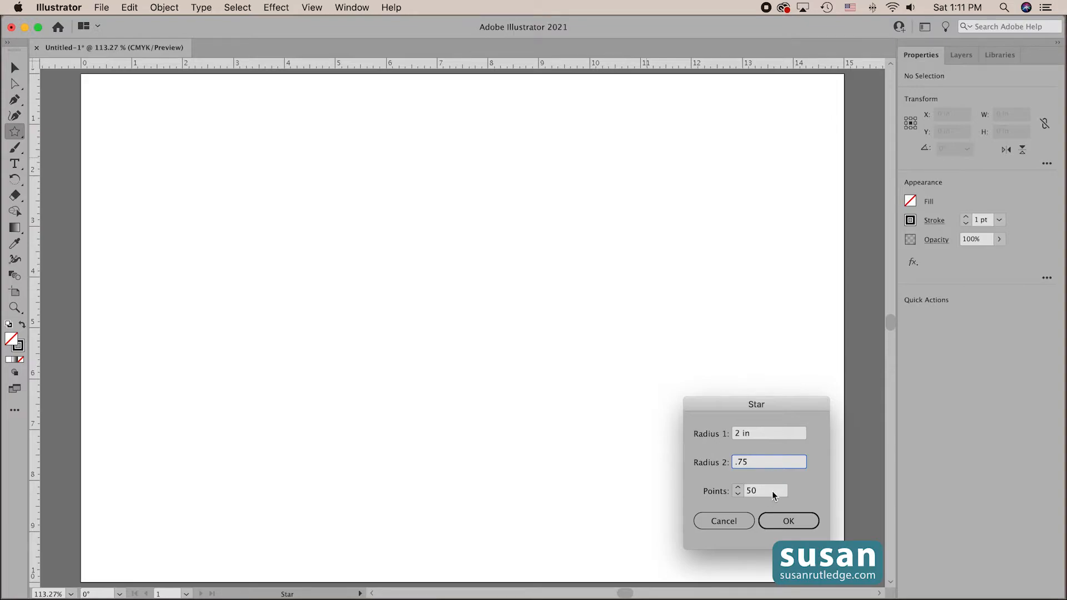
{"action": "left_click_drag", "start_coordinate": [772, 491], "coordinate": [741, 491]}
{"action": "type", "text": "20"}
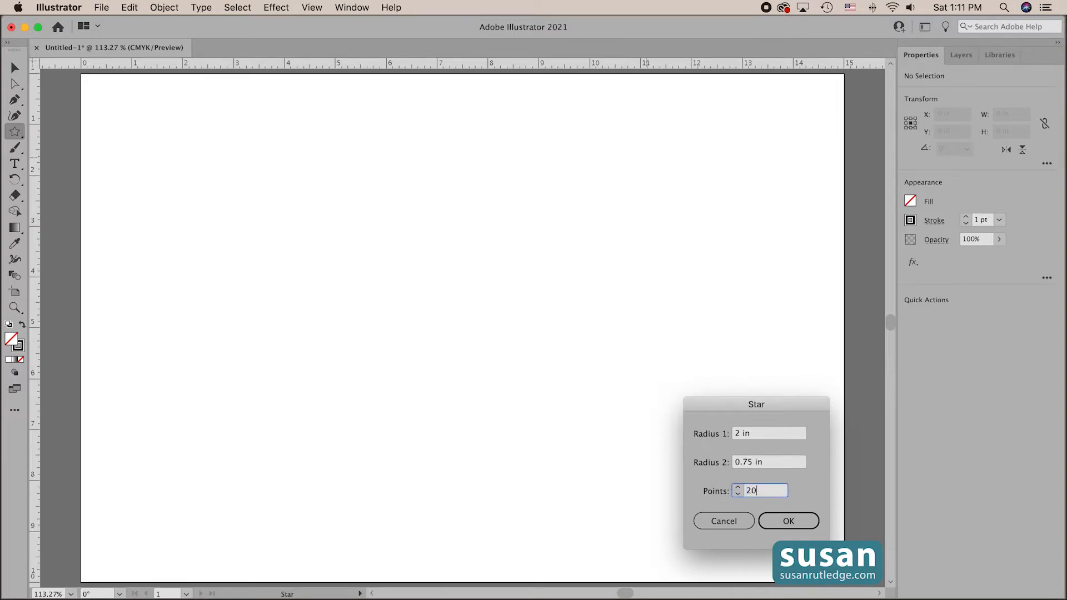
{"action": "left_click", "coordinate": [791, 521]}
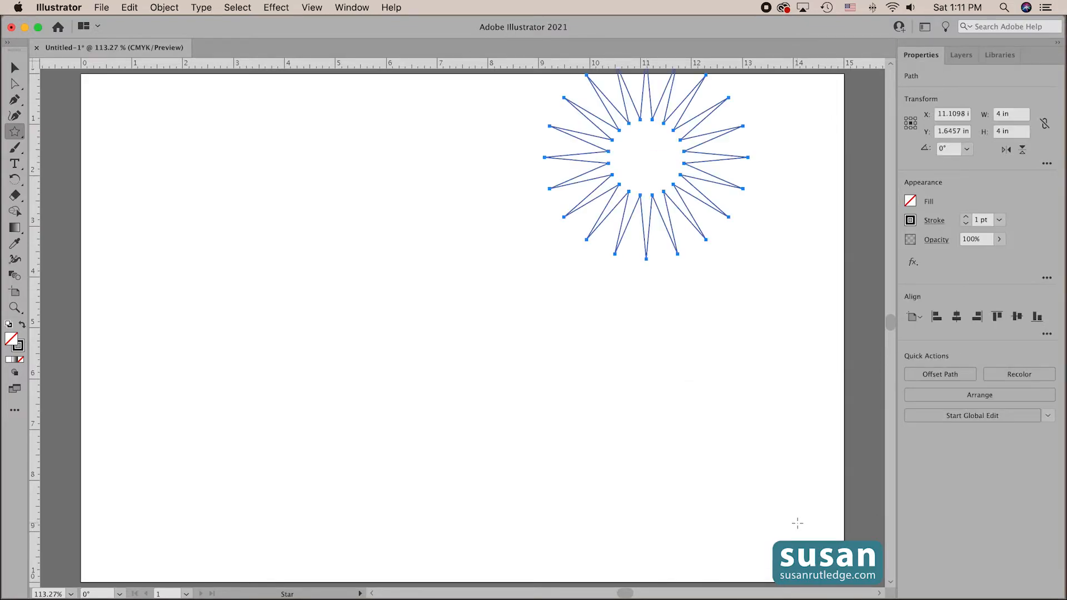
- Move the 20-point star fully onto the artboard, to about X 9.5 in and Y 3.78 in, and deselect it
{"action": "key", "text": "v"}
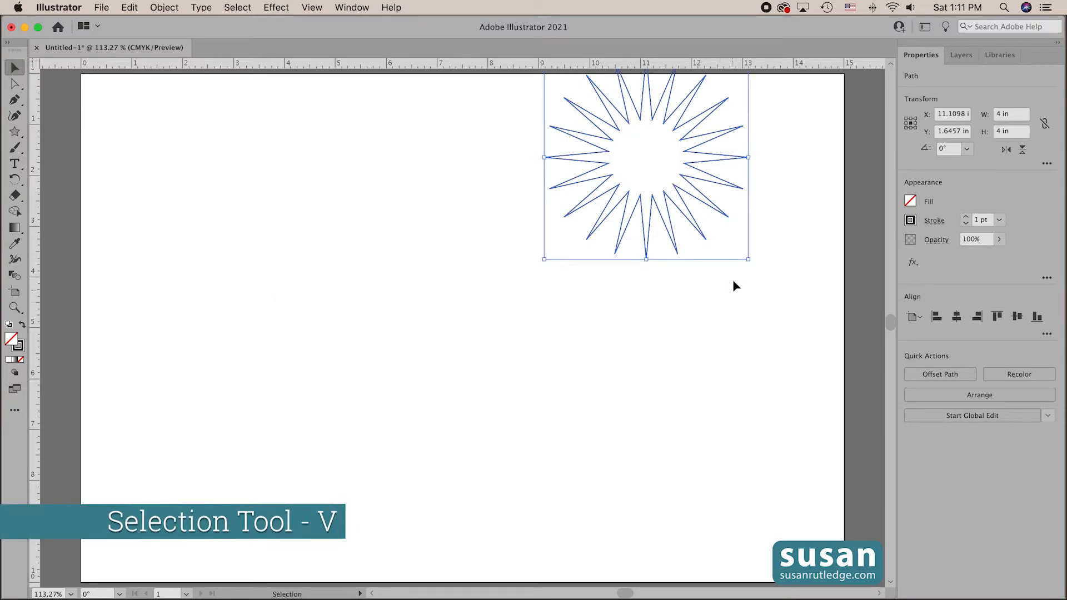
{"action": "left_click_drag", "start_coordinate": [679, 212], "coordinate": [597, 320]}
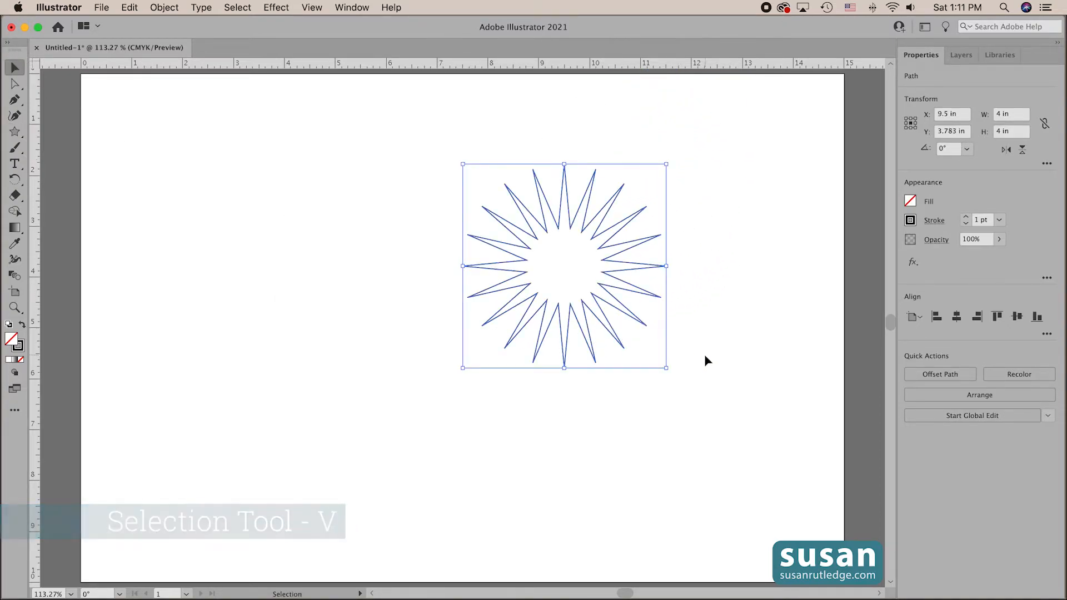
{"action": "left_click", "coordinate": [706, 358]}
{"action": "left_click", "coordinate": [15, 131]}
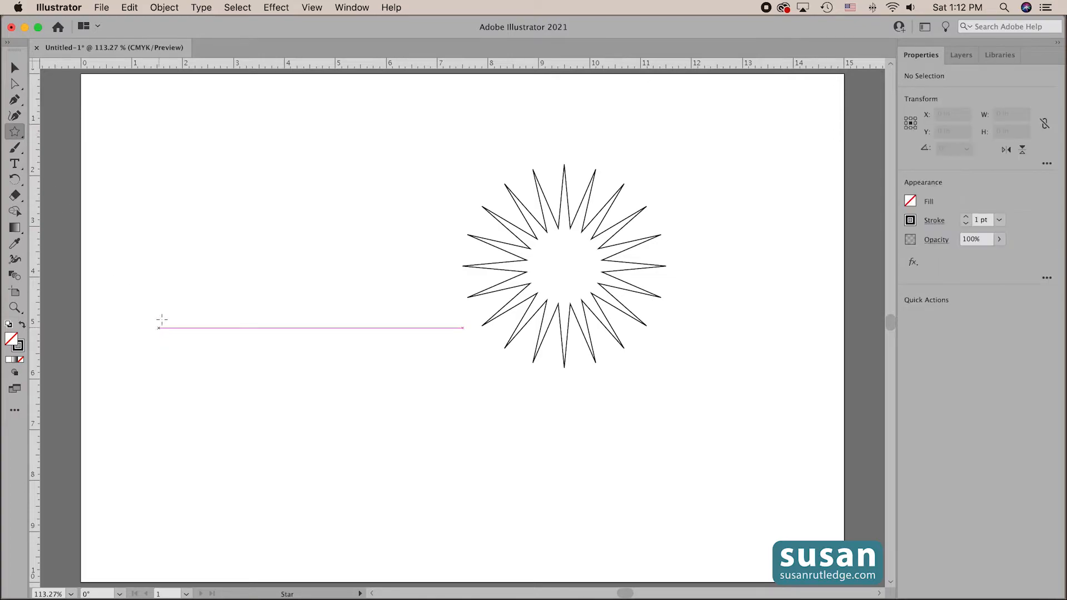
{"action": "left_click", "coordinate": [169, 218]}
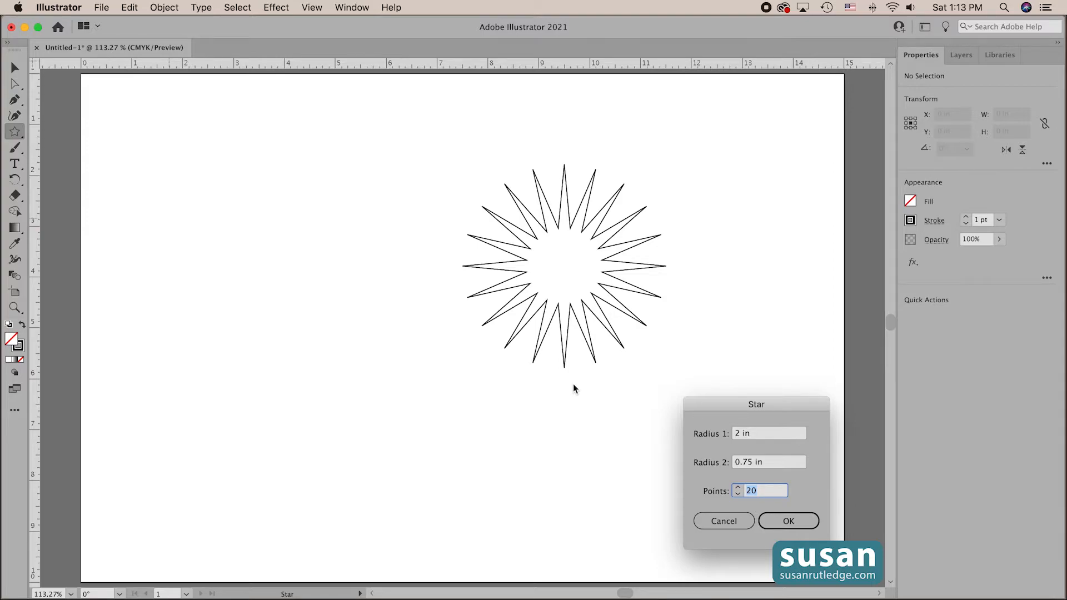
{"action": "left_click", "coordinate": [723, 520]}
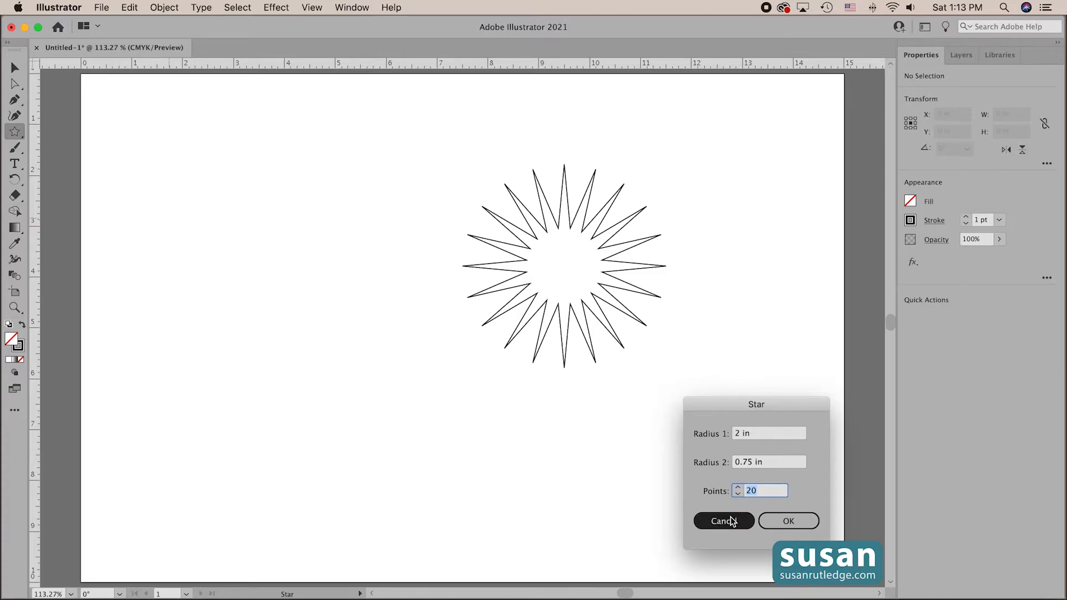
- Select the 20-point star with the Selection tool and delete it
{"action": "key", "text": "v"}
{"action": "left_click", "coordinate": [585, 303]}
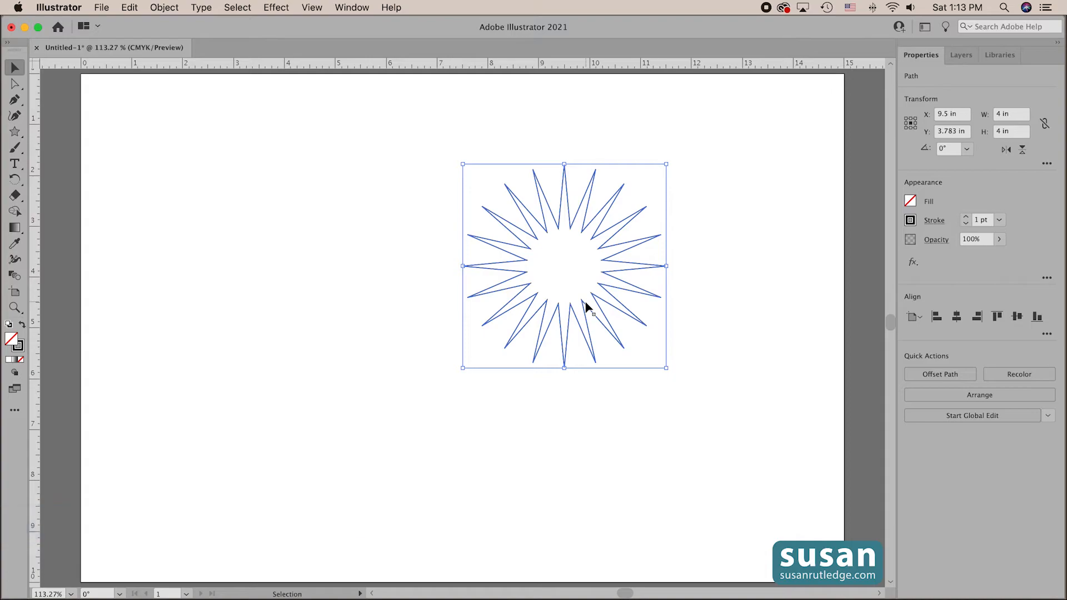
{"action": "key", "text": "Delete"}
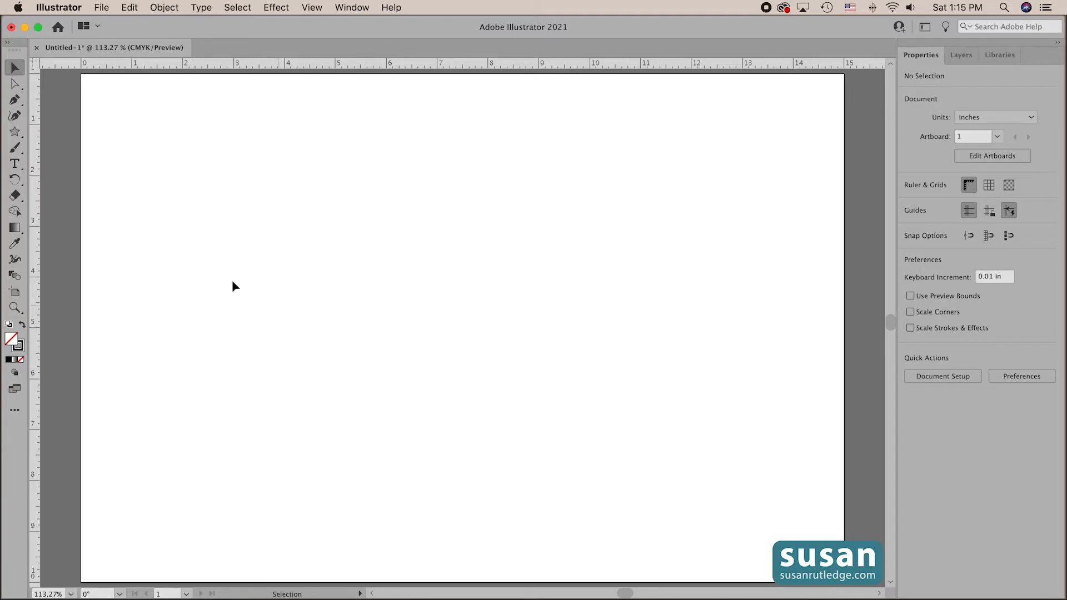
- Create a 15-point star with Radius 1 of 4 in and Radius 2 of 2 in, and move it to about X 8.76 in, Y 5 in
{"action": "left_click", "coordinate": [14, 132]}
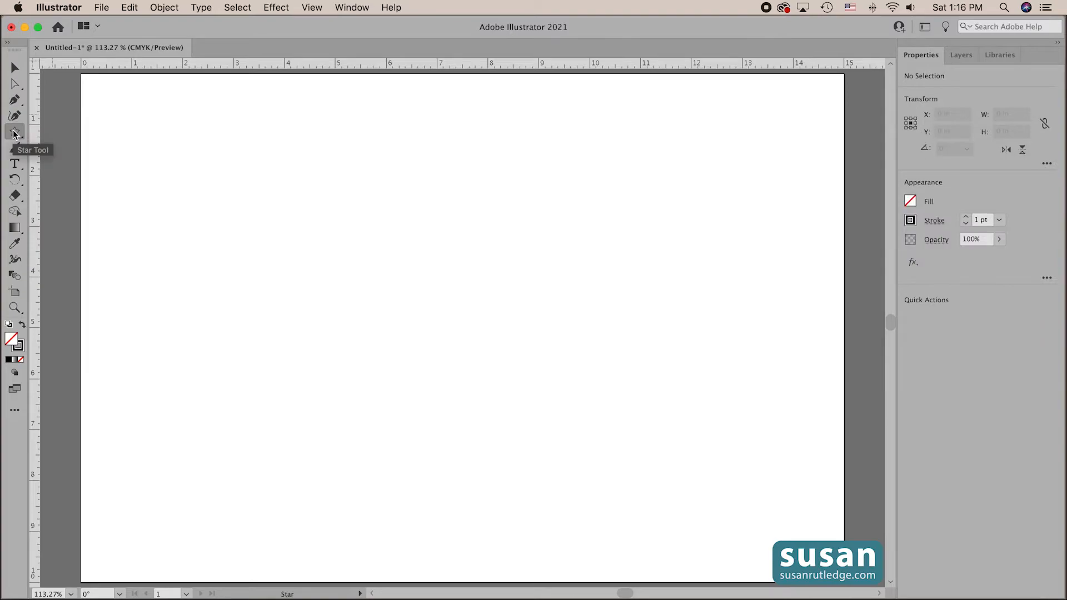
{"action": "left_click", "coordinate": [361, 222]}
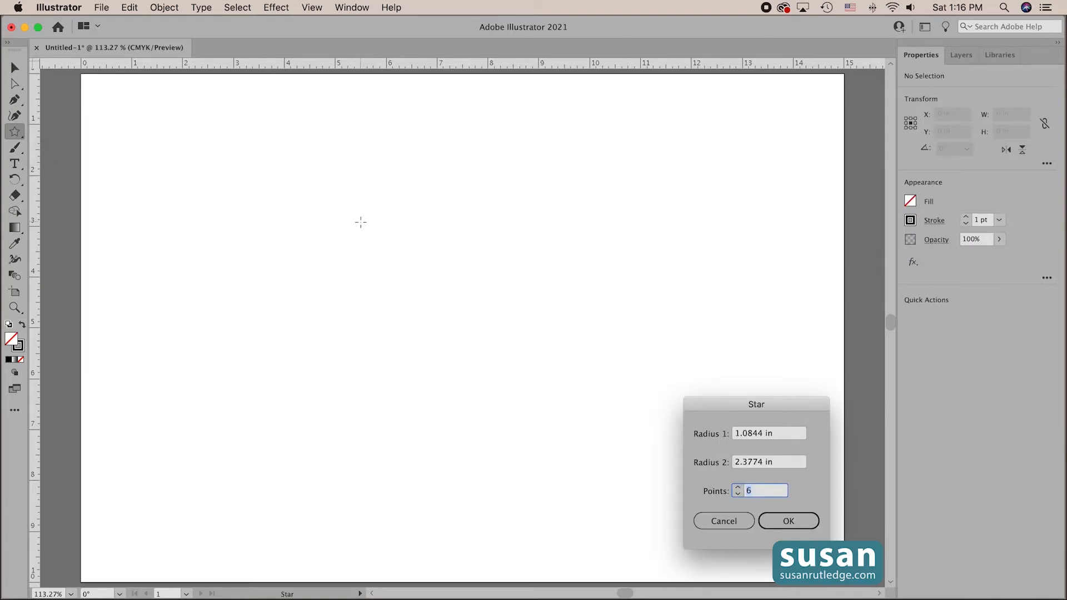
{"action": "key", "text": "Tab"}
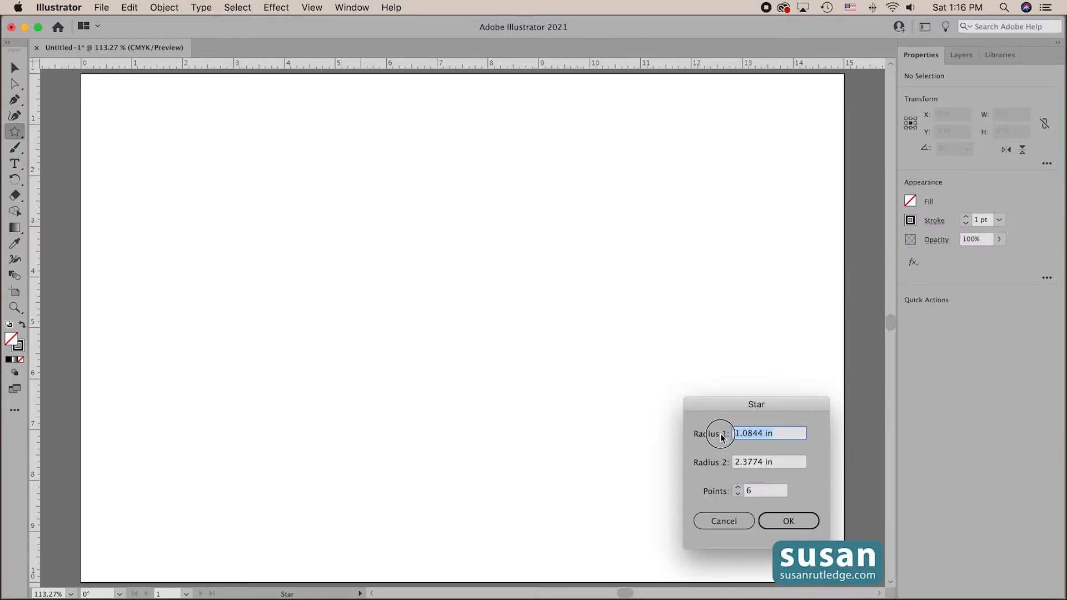
{"action": "type", "text": "4"}
{"action": "left_click_drag", "start_coordinate": [779, 460], "coordinate": [739, 503]}
{"action": "type", "text": "2"}
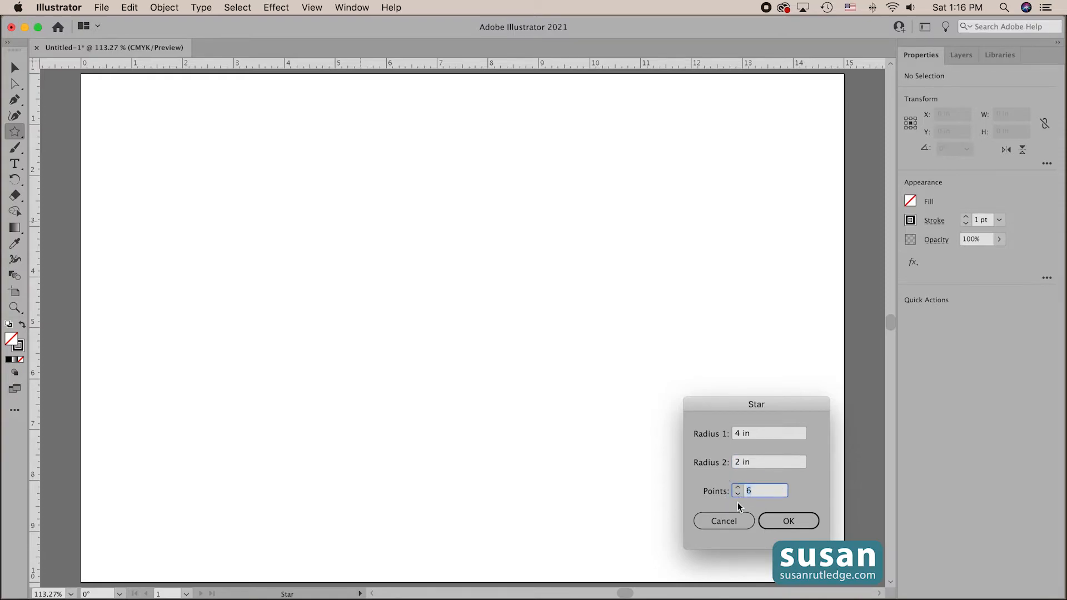
{"action": "type", "text": "15"}
{"action": "left_click", "coordinate": [789, 522]}
{"action": "left_click", "coordinate": [15, 68]}
{"action": "left_click_drag", "start_coordinate": [481, 309], "coordinate": [648, 414]}
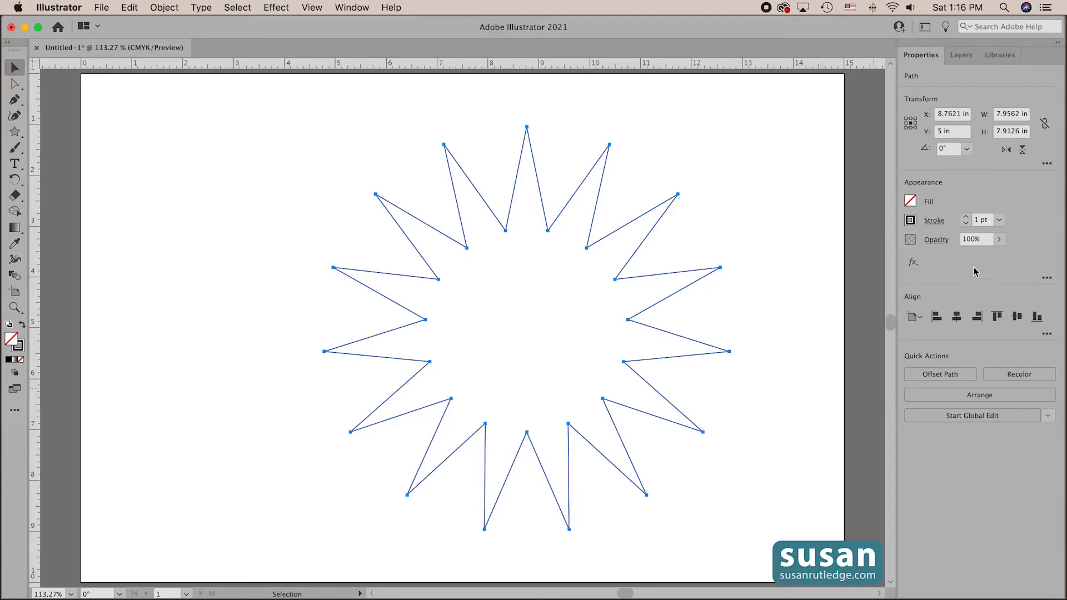
- Set the 15-point star's stroke weight to 15 pt
{"action": "left_click", "coordinate": [977, 220]}
{"action": "type", "text": "5"}
{"action": "key", "text": "Return"}
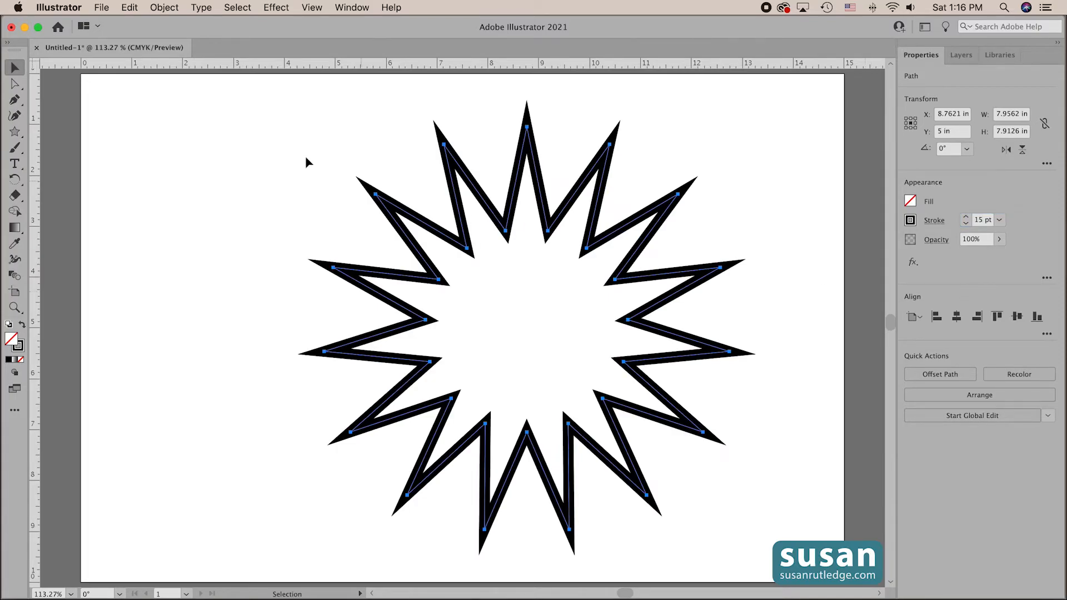
- Apply the Round Corners effect to the star with a radius of 0.5 in
{"action": "left_click", "coordinate": [272, 8]}
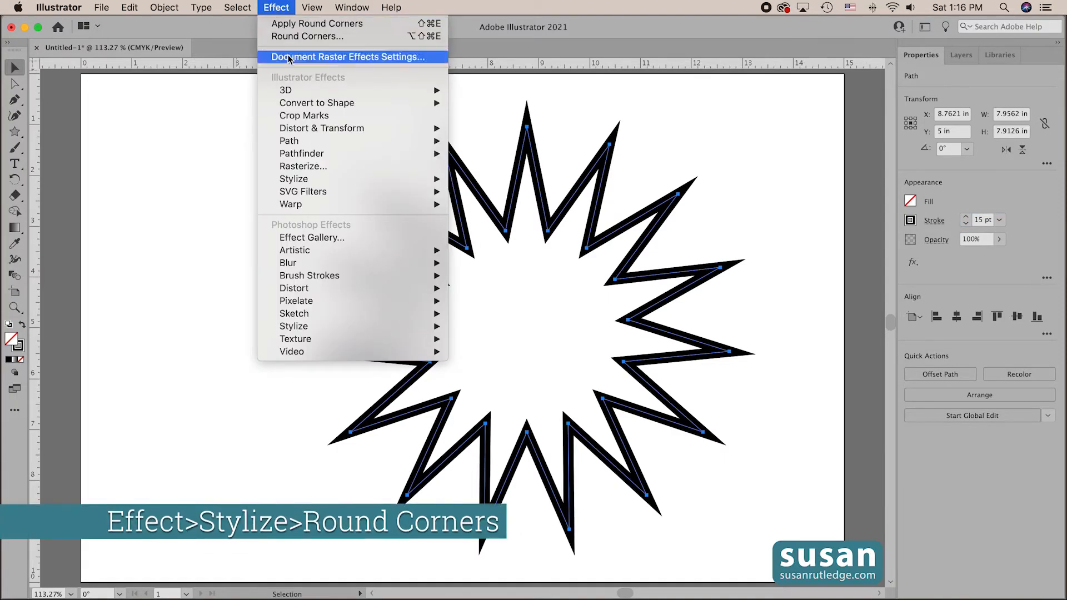
{"action": "mouse_move", "coordinate": [298, 180]}
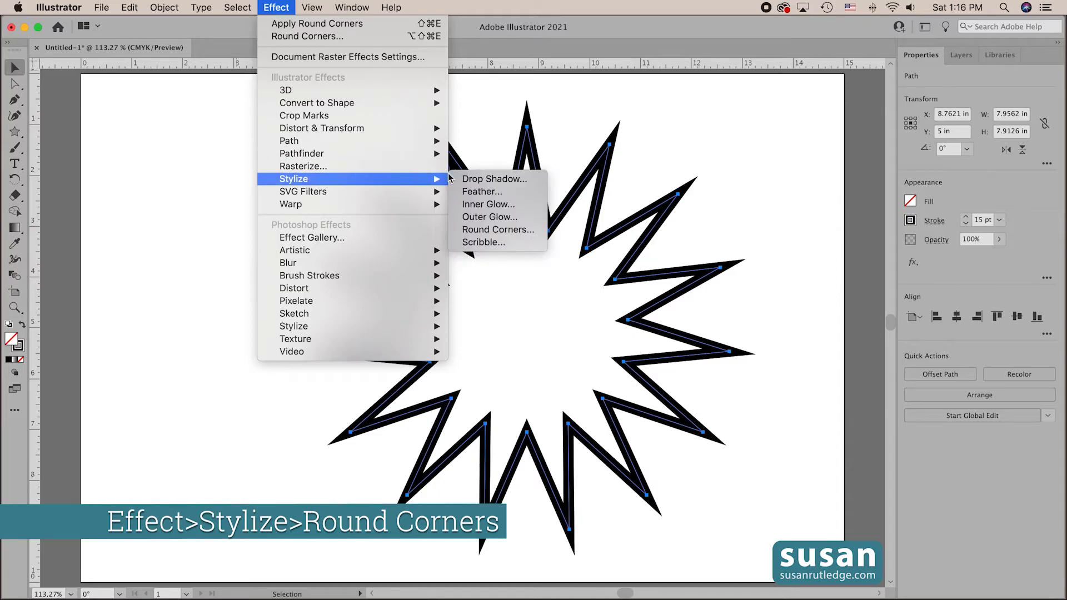
{"action": "left_click", "coordinate": [479, 231]}
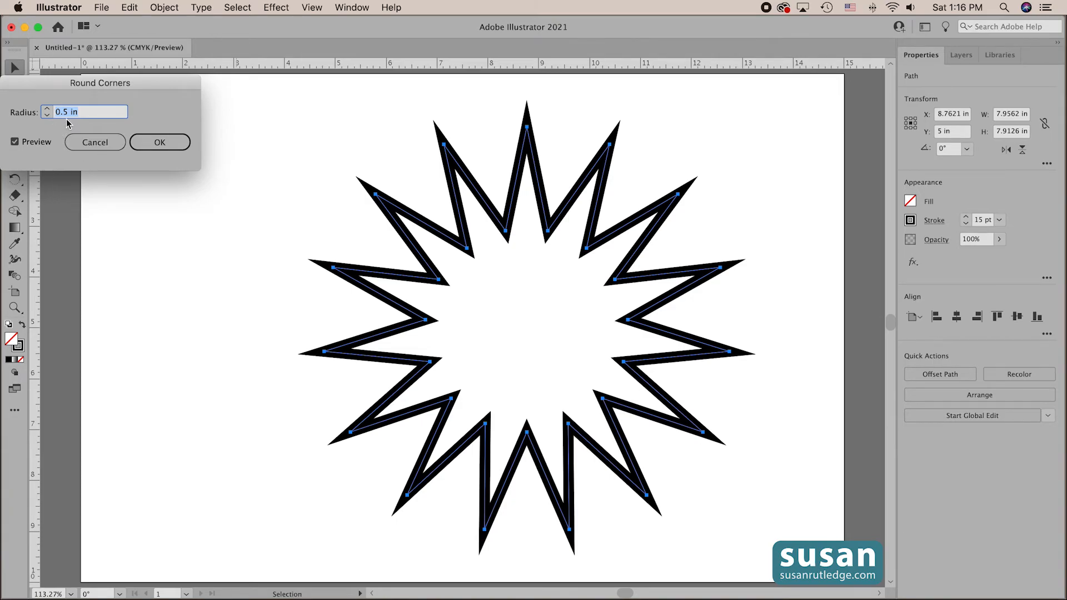
{"action": "left_click", "coordinate": [159, 143]}
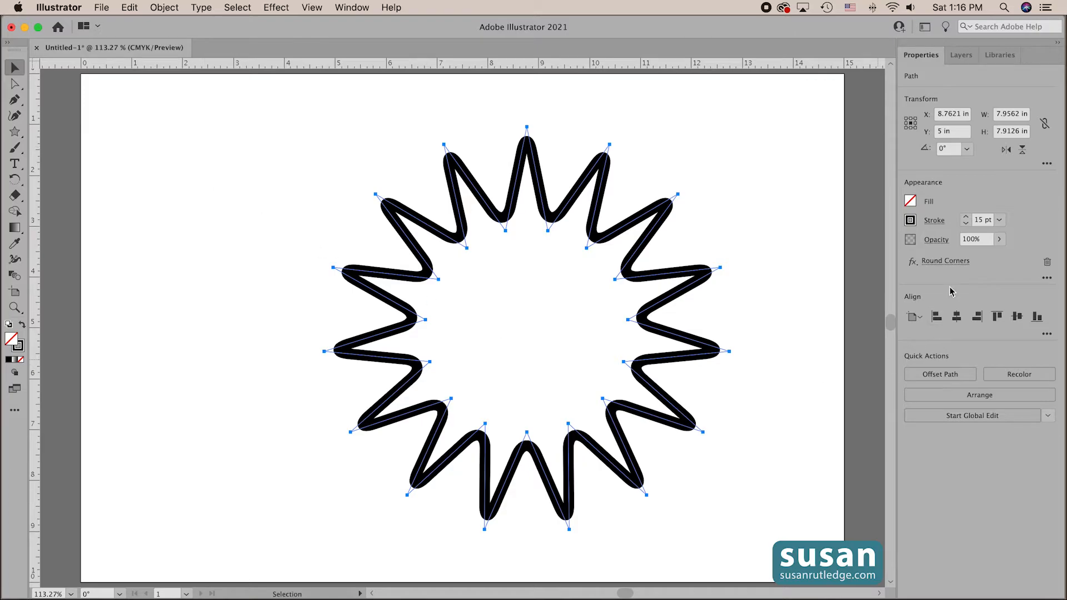
- Fill the rounded star with black and deselect it
{"action": "left_click", "coordinate": [910, 201]}
{"action": "left_click", "coordinate": [827, 253]}
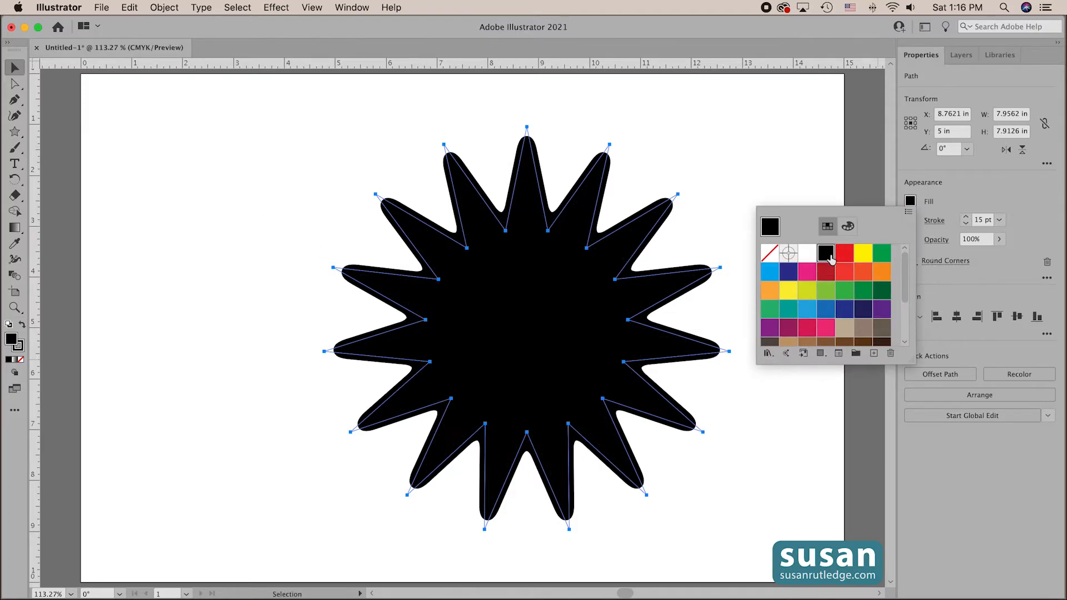
{"action": "left_click", "coordinate": [709, 139]}
{"action": "left_click", "coordinate": [712, 138]}
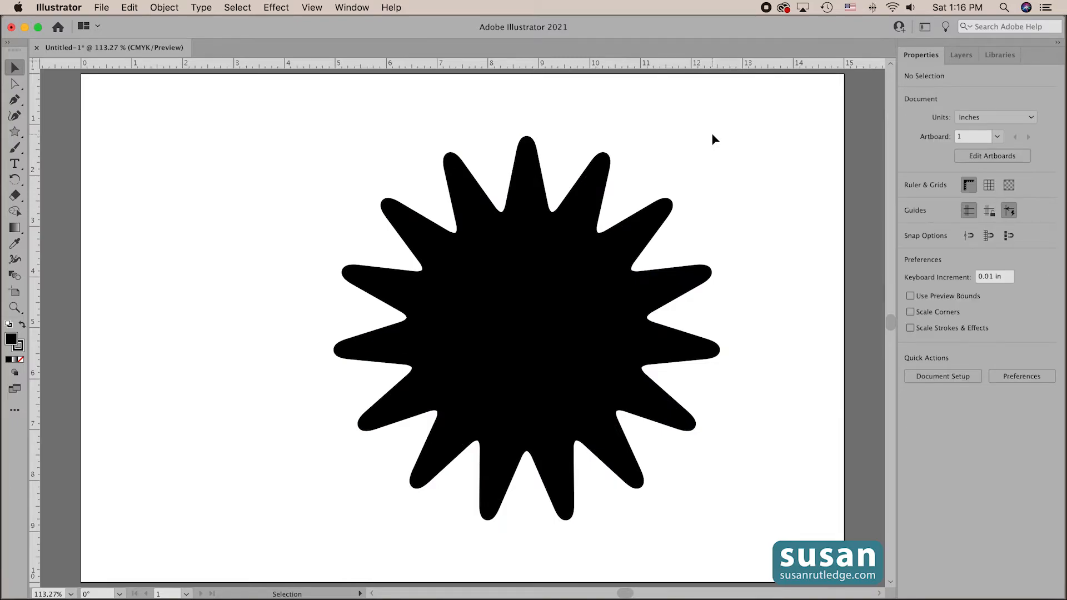
- Turn on the bounding box for the black star, scale the star down proportionally to a small badge, and deselect it
{"action": "left_click", "coordinate": [524, 371]}
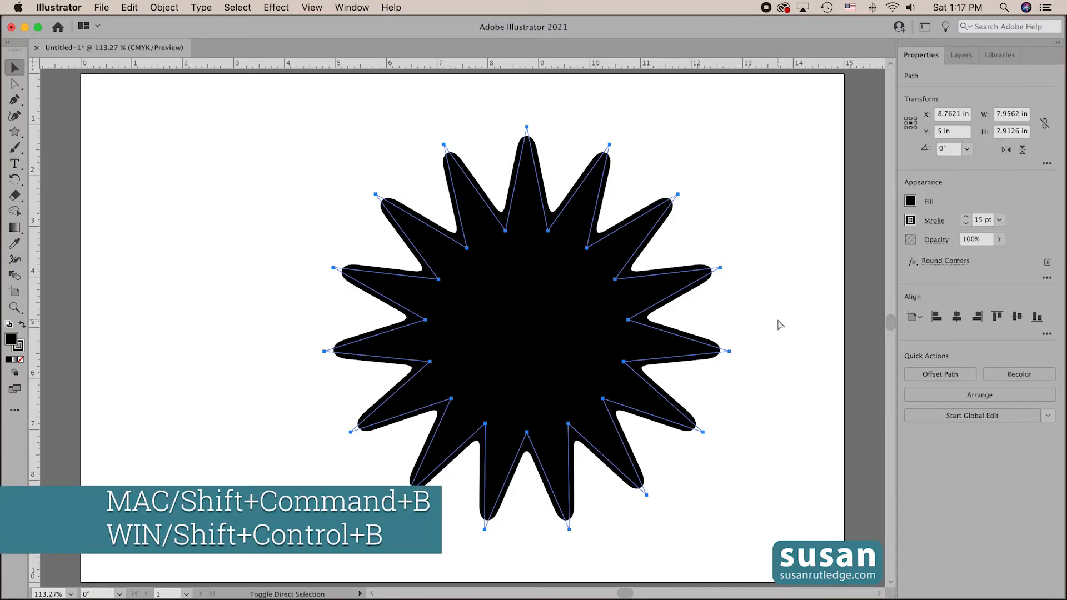
{"action": "key", "text": "super+shift+b"}
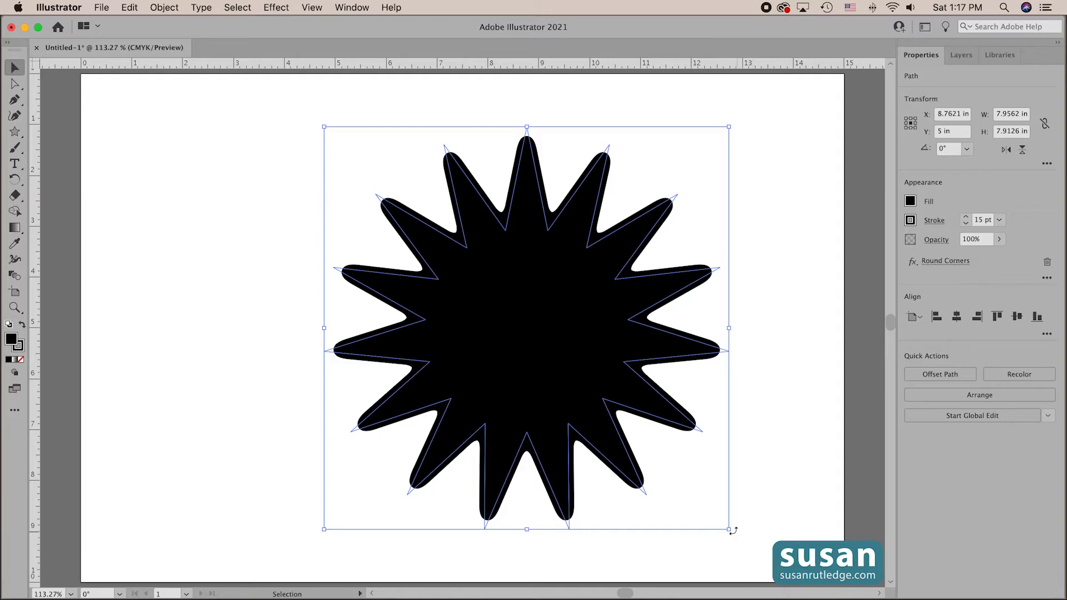
{"action": "left_click_drag", "start_coordinate": [729, 529], "coordinate": [452, 218]}
{"action": "left_click", "coordinate": [562, 242]}
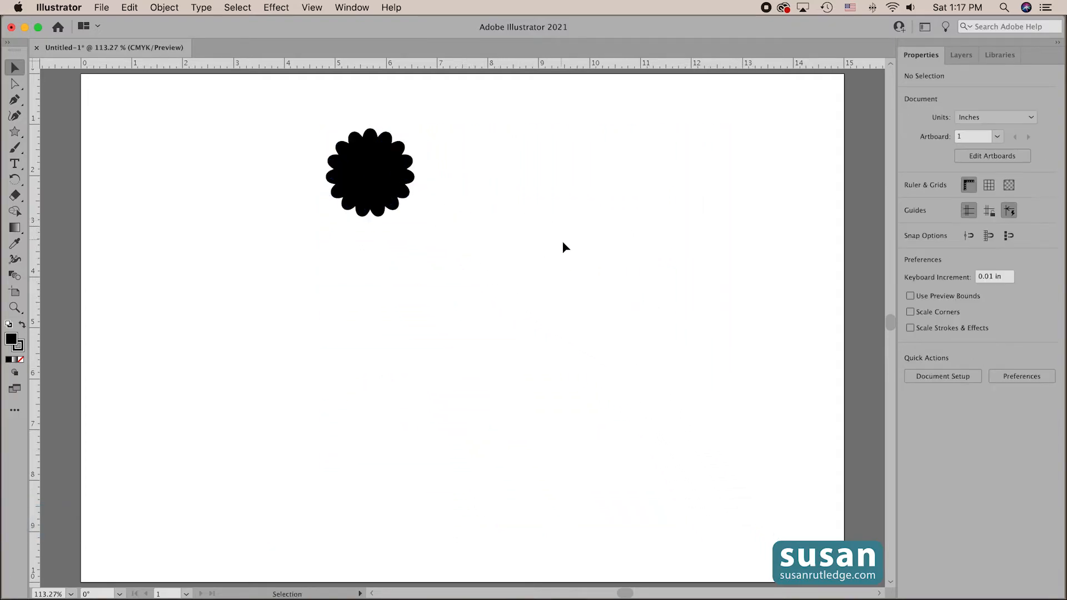
- Scale the small black badge up proportionally to about 4.15 in wide and move it into the artboard's upper-left corner
{"action": "left_click", "coordinate": [327, 172]}
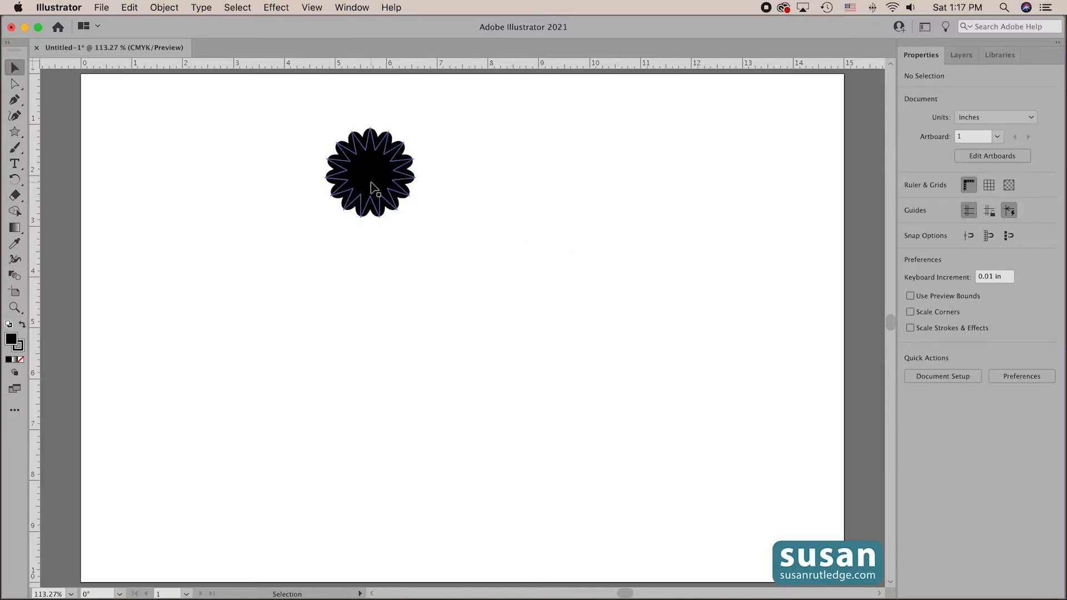
{"action": "left_click_drag", "start_coordinate": [416, 218], "coordinate": [546, 345]}
{"action": "left_click", "coordinate": [643, 356]}
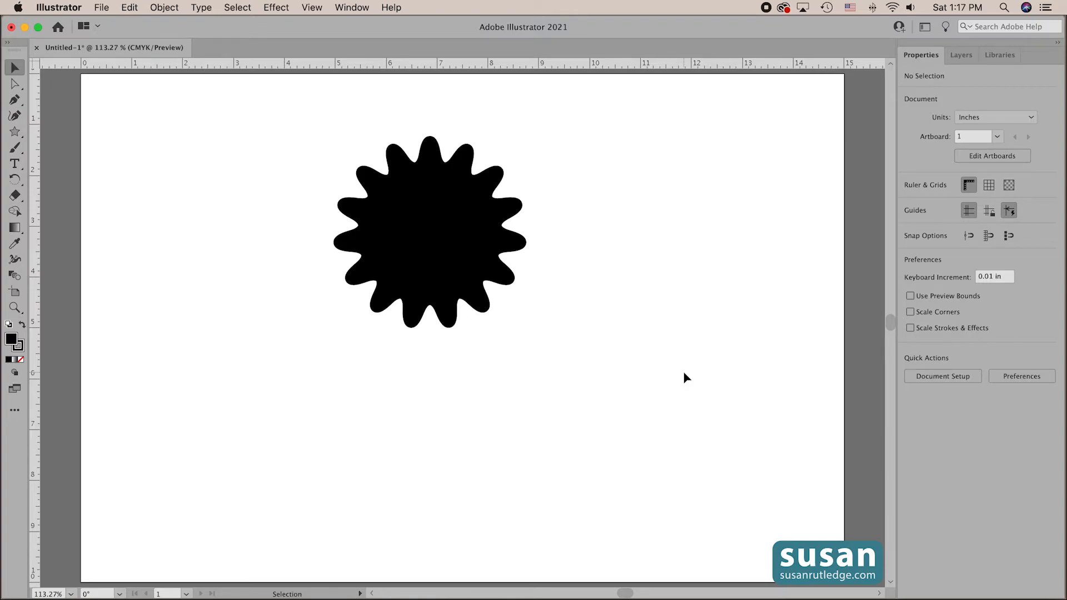
{"action": "mouse_move", "coordinate": [388, 245]}
{"action": "left_mouse_down"}
{"action": "mouse_move", "coordinate": [167, 204]}
{"action": "mouse_move", "coordinate": [248, 223]}
{"action": "left_mouse_up"}
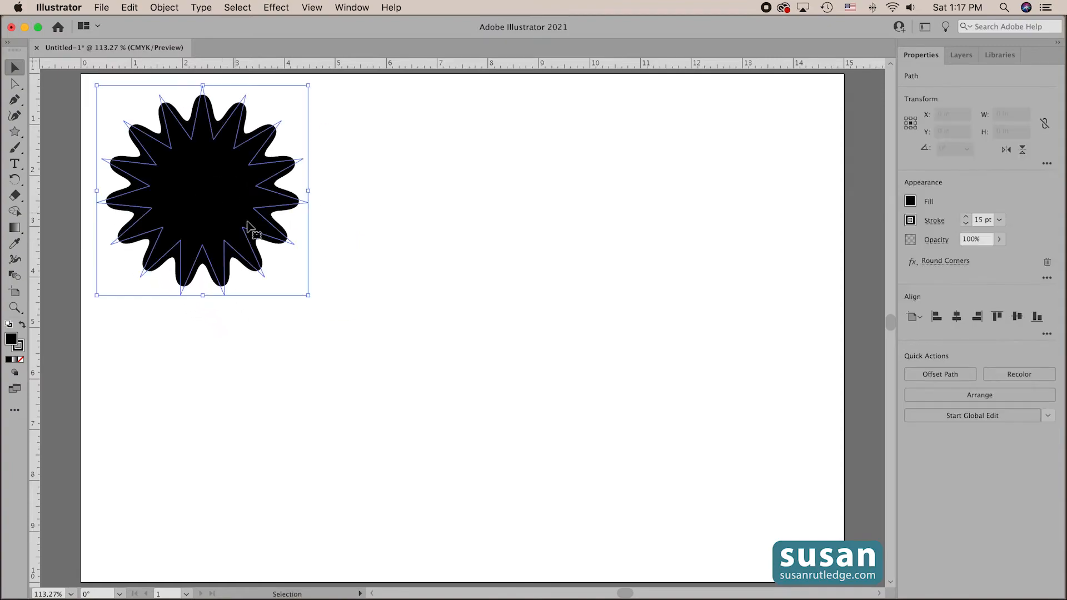
- Create a second black star beside the badge with Radius 1 of 4 in, Radius 2 of 2 in and 15 points, and activate the Selection tool
{"action": "left_click", "coordinate": [15, 133]}
{"action": "left_click", "coordinate": [494, 238]}
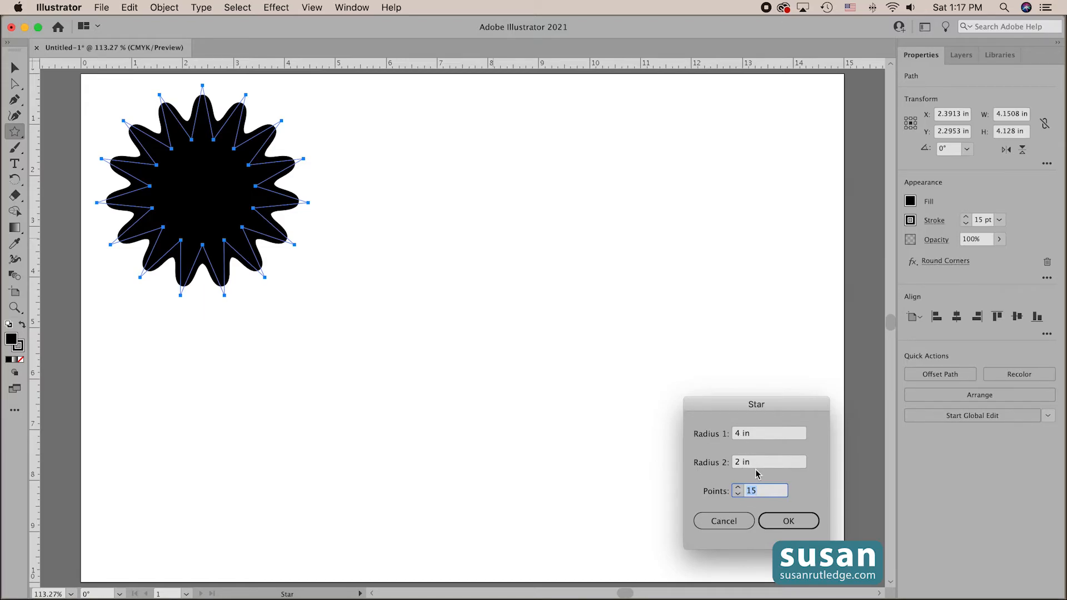
{"action": "left_click", "coordinate": [782, 520]}
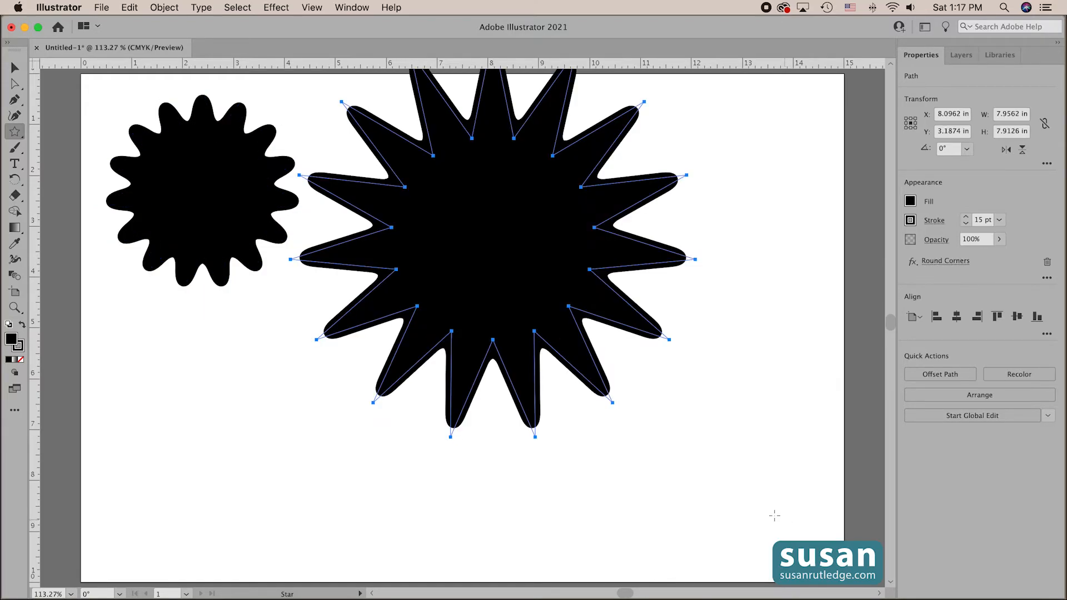
{"action": "key", "text": "v"}
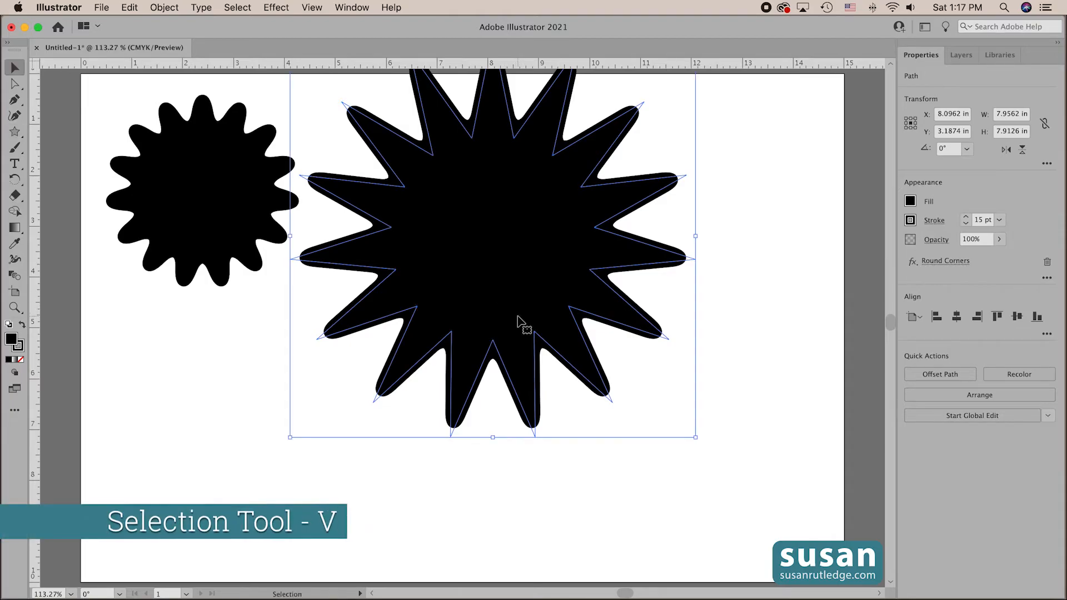
- Move the second star fully onto the artboard, centred at about X 9 in, Y 5 in, and remove its Round Corners effect
{"action": "left_click_drag", "start_coordinate": [516, 255], "coordinate": [570, 352]}
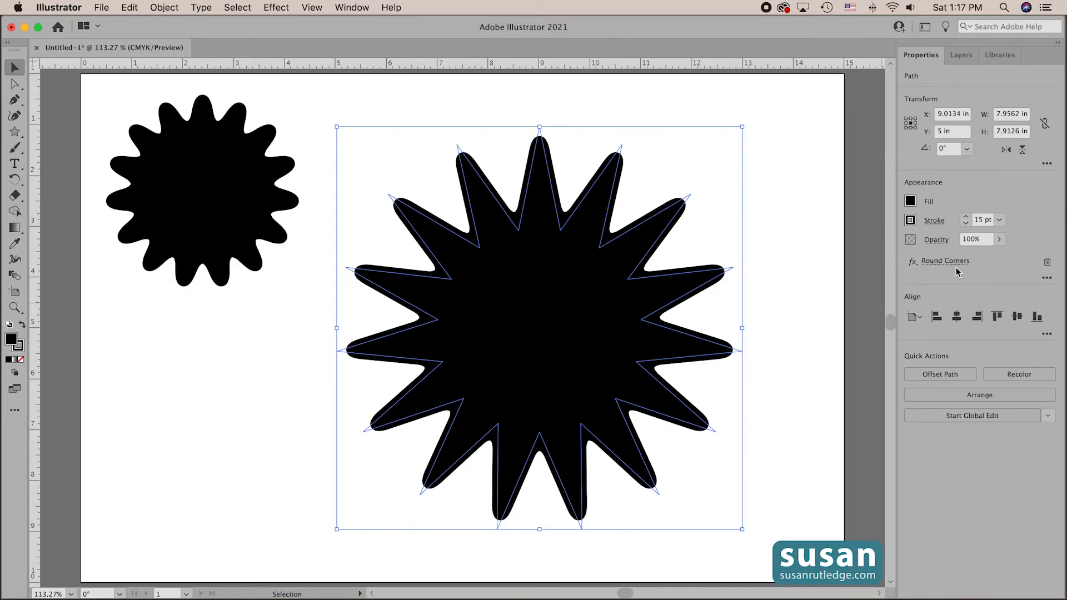
{"action": "left_click", "coordinate": [1048, 261]}
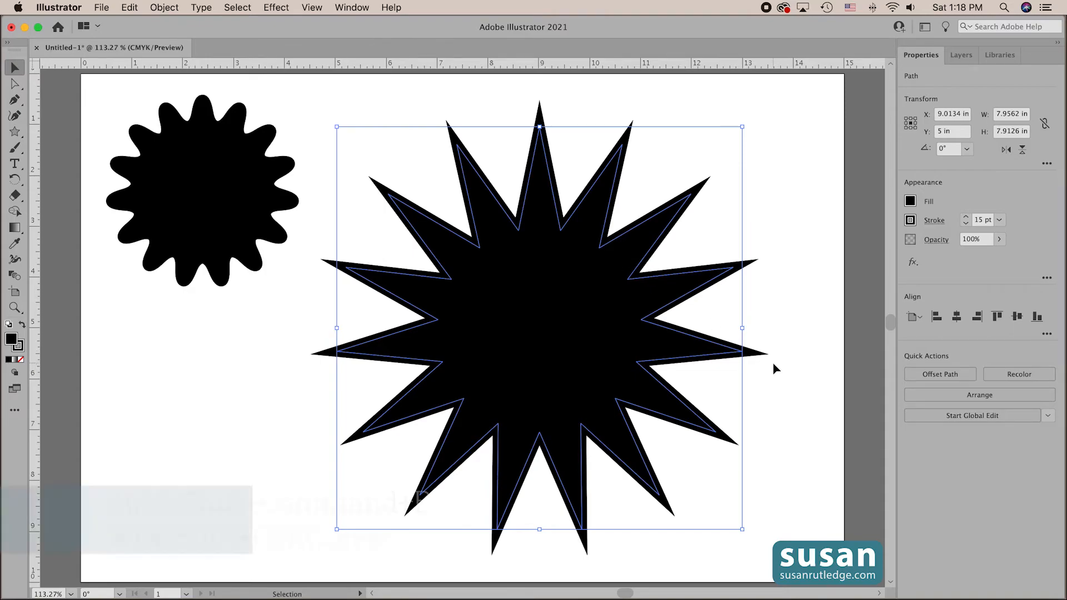
- Hide the bounding box, round only the large star's inner corner points to a radius of about 0.7 in, and deselect it
{"action": "key", "text": "shift+super+b"}
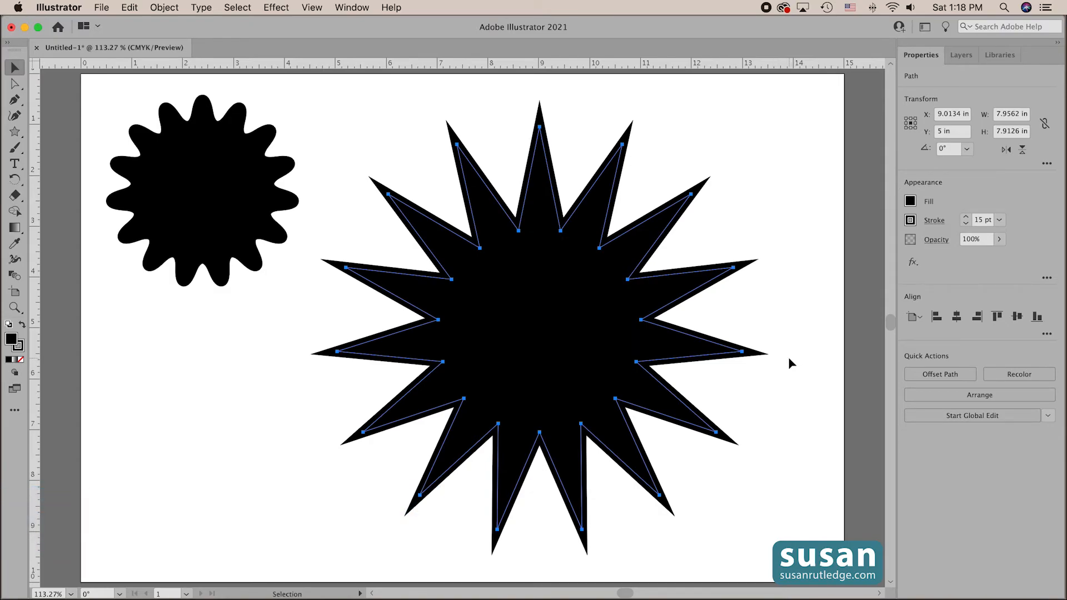
{"action": "left_click", "coordinate": [15, 85]}
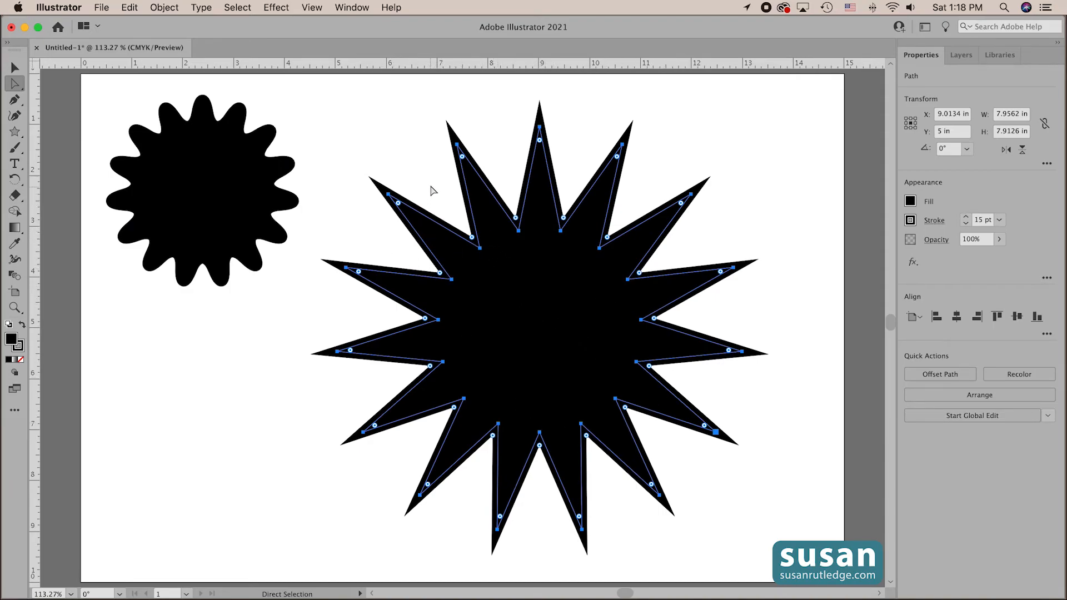
{"action": "left_click_drag", "start_coordinate": [421, 197], "coordinate": [658, 454]}
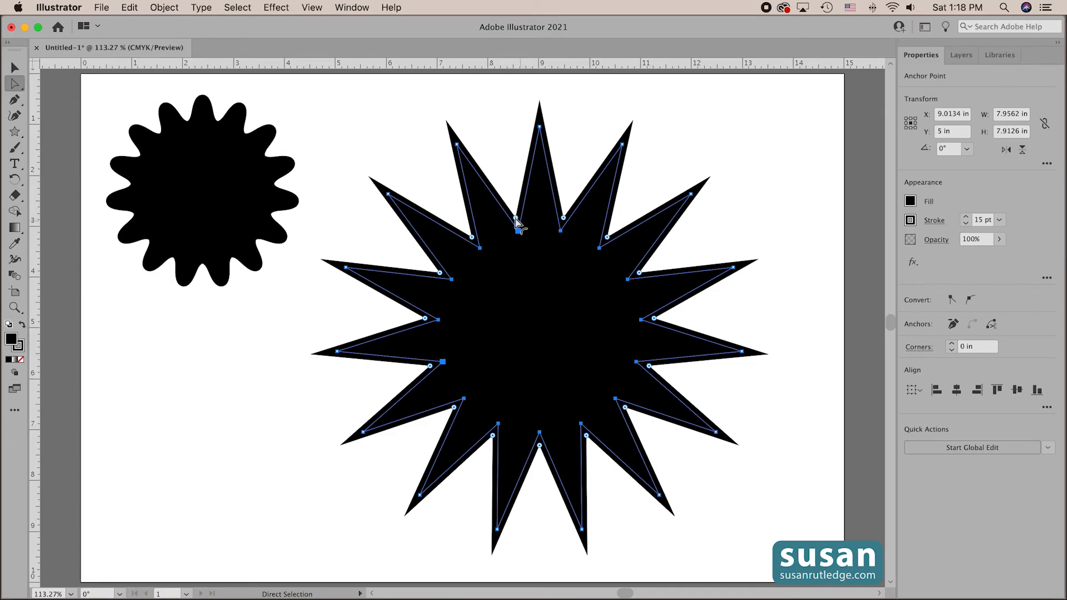
{"action": "left_click_drag", "start_coordinate": [517, 222], "coordinate": [493, 146]}
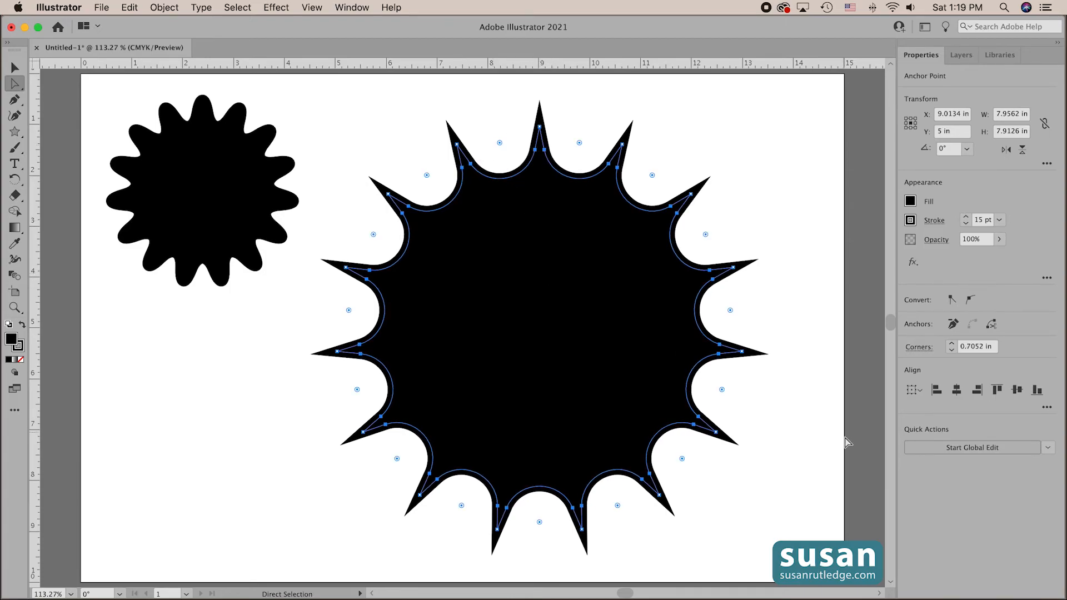
{"action": "left_click", "coordinate": [11, 68]}
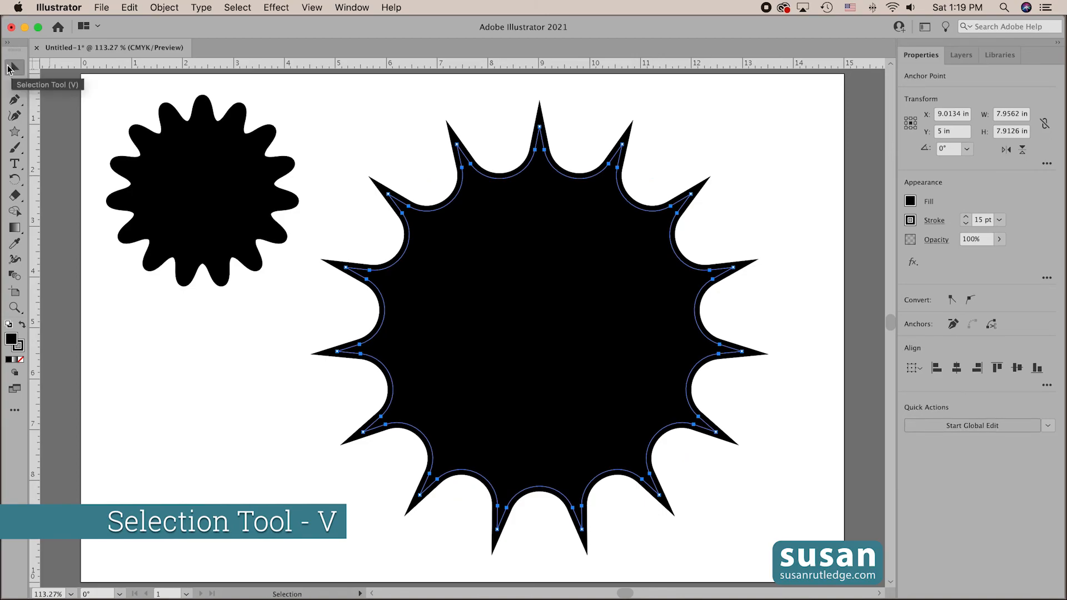
{"action": "left_click", "coordinate": [776, 520]}
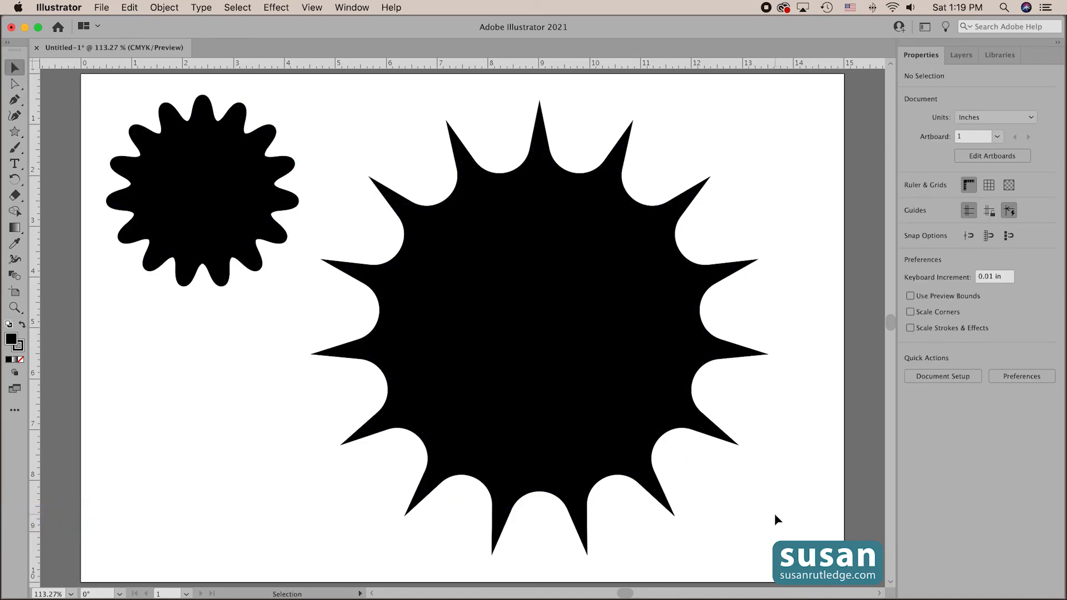
- Show the bounding box for the spiky star, scale it down to roughly the first badge's size beside that badge, and deselect it
{"action": "left_click", "coordinate": [595, 438]}
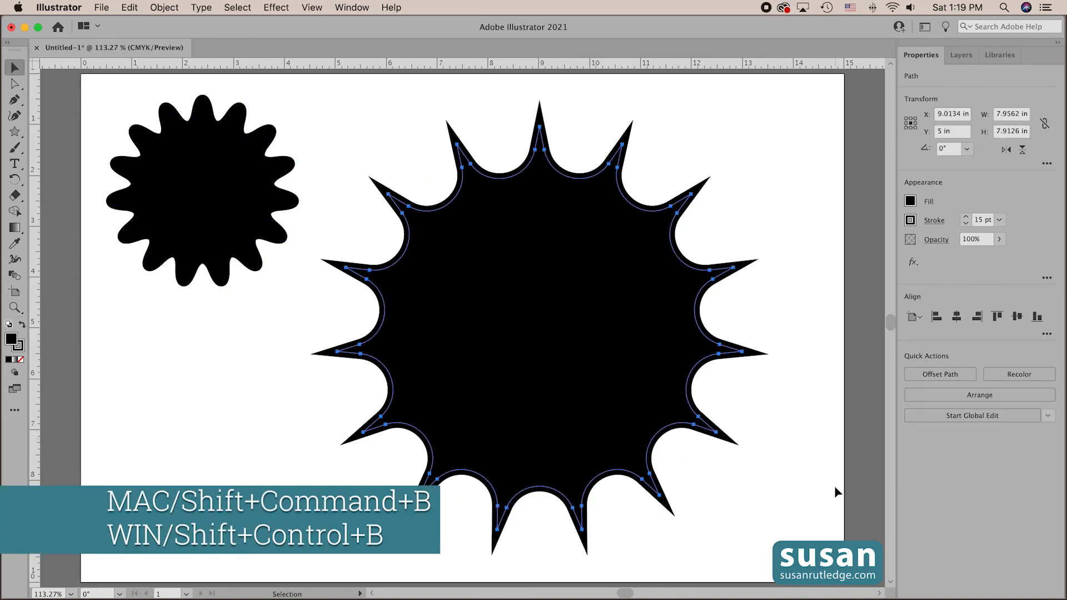
{"action": "key", "text": "shift+super+b"}
{"action": "left_click_drag", "start_coordinate": [743, 531], "coordinate": [535, 278]}
{"action": "left_click_drag", "start_coordinate": [424, 198], "coordinate": [457, 196]}
{"action": "left_click", "coordinate": [639, 304]}
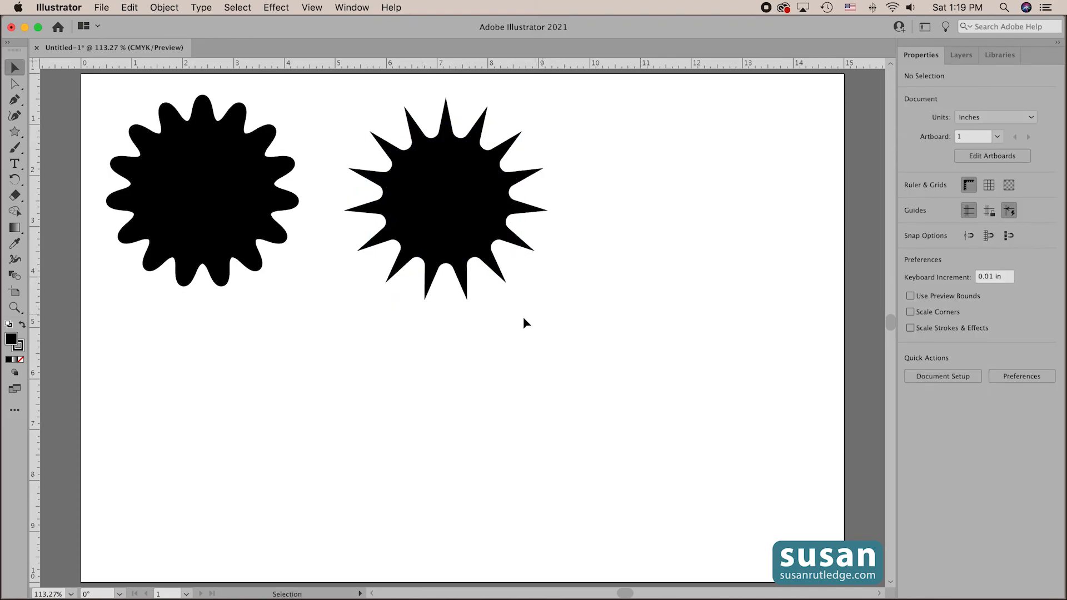